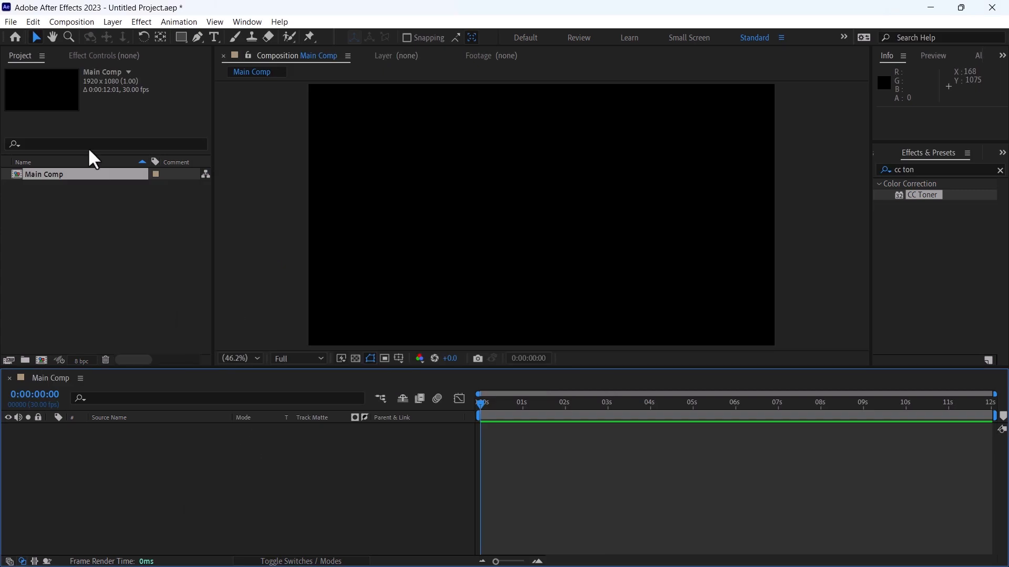
Step: Draw a white rectangle covering the whole composition and apply the Gradient Ramp effect to its layer
left_click(180, 36)
mouse_move(322, 96)
left_mouse_down()
mouse_move(738, 341)
mouse_move(781, 346)
left_mouse_up()
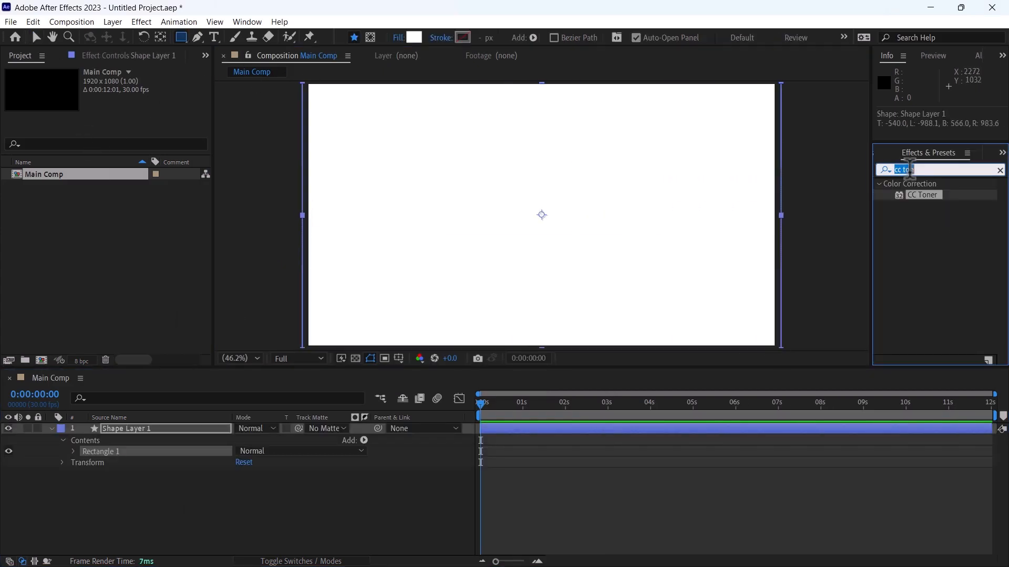
type("grad")
left_click_drag(937, 276, 651, 428)
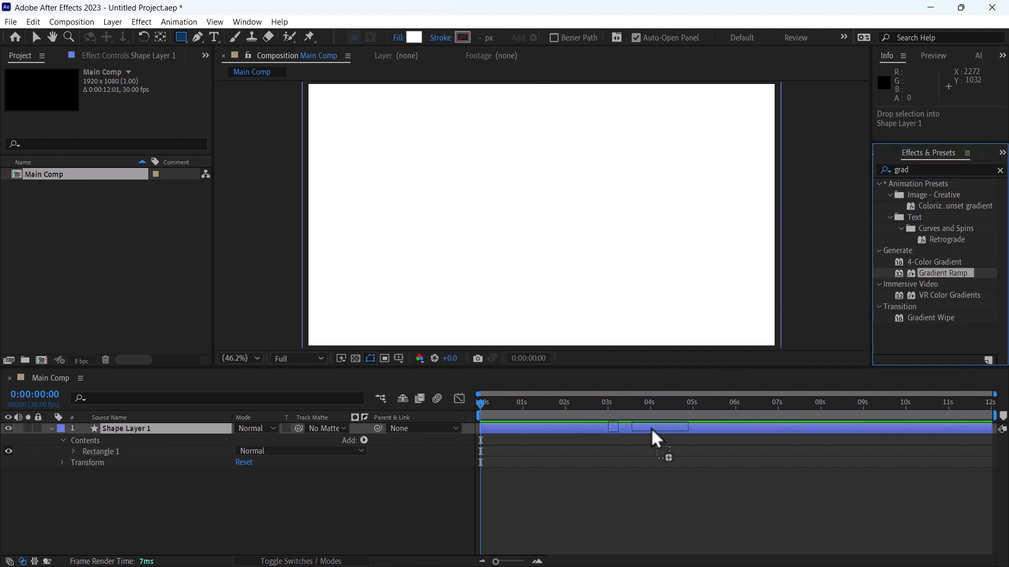
Step: Set the Gradient Ramp to a Radial Ramp with a white start color and a black end color
left_click(131, 139)
left_click(174, 166)
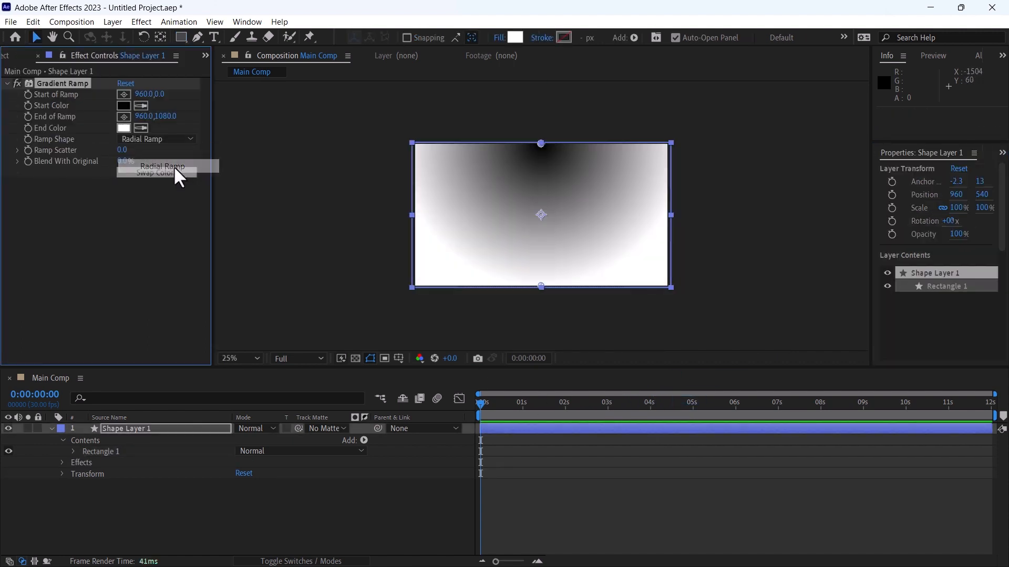
left_click(123, 105)
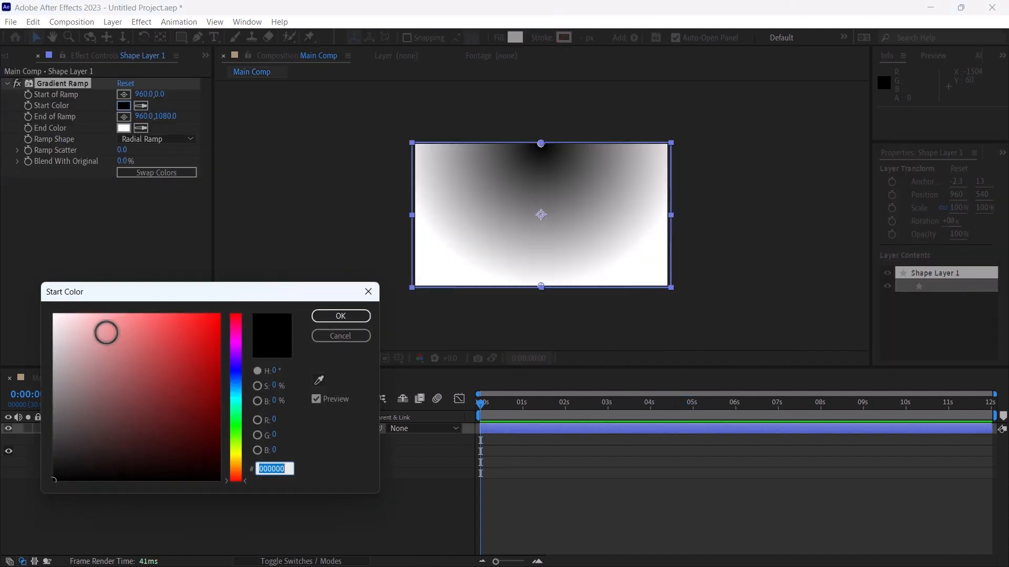
left_click_drag(106, 333, 23, 301)
left_click(316, 317)
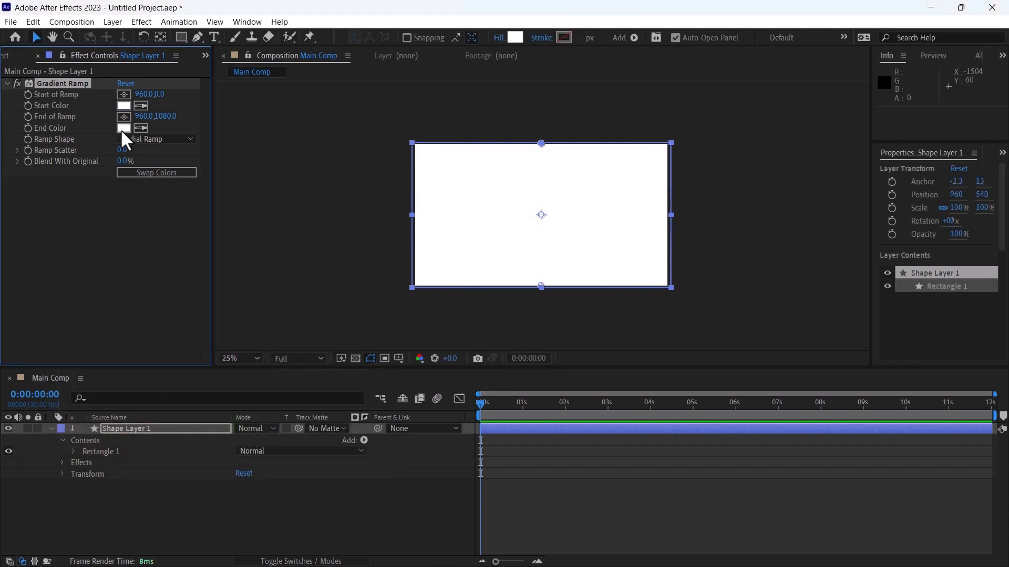
left_click(123, 128)
left_click_drag(94, 379, 3, 504)
left_click(340, 316)
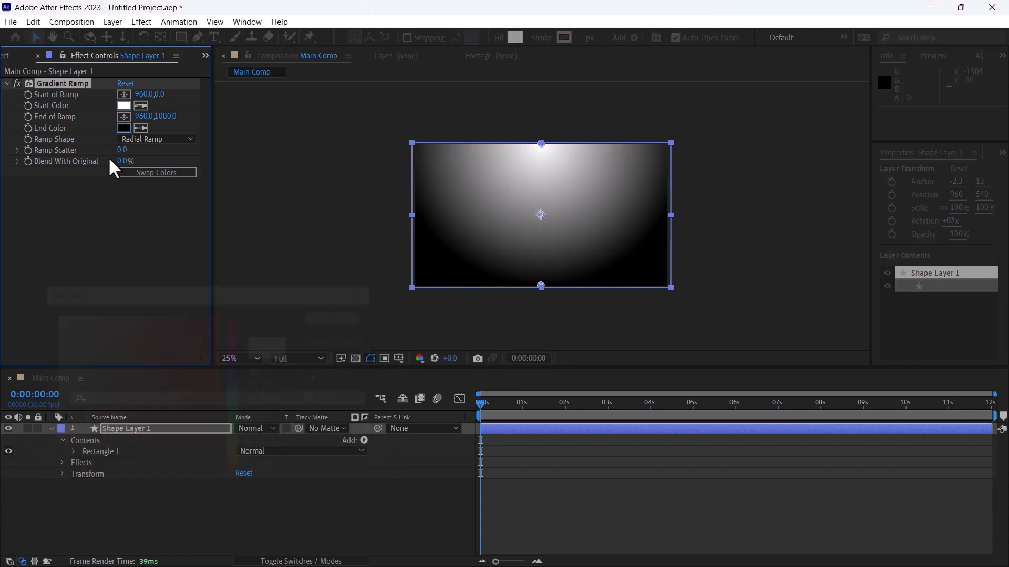
Step: Place the ramp's start at the composition centre and its end well below the frame, at about 1012, 1880
left_click(124, 94)
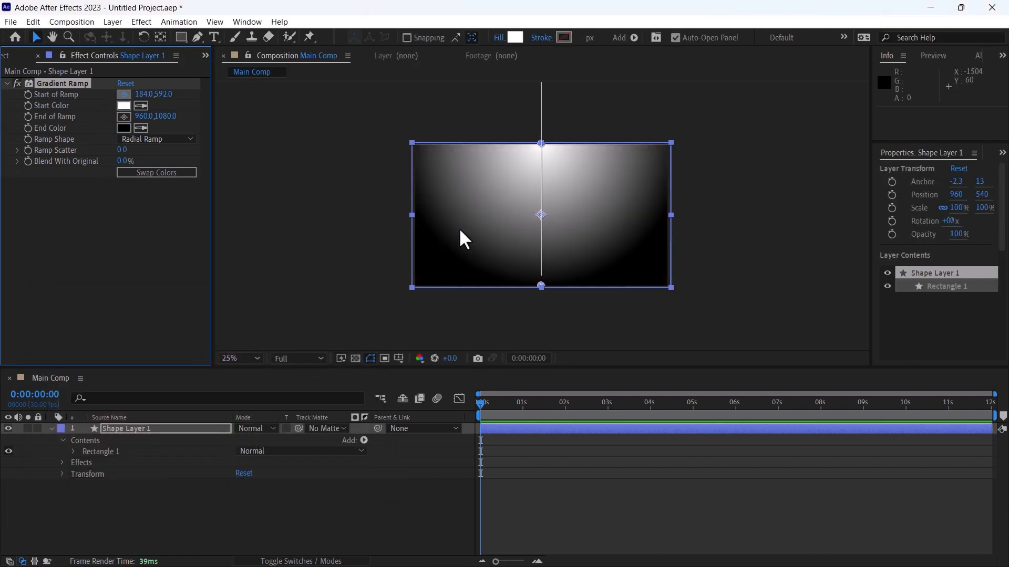
left_click(540, 214)
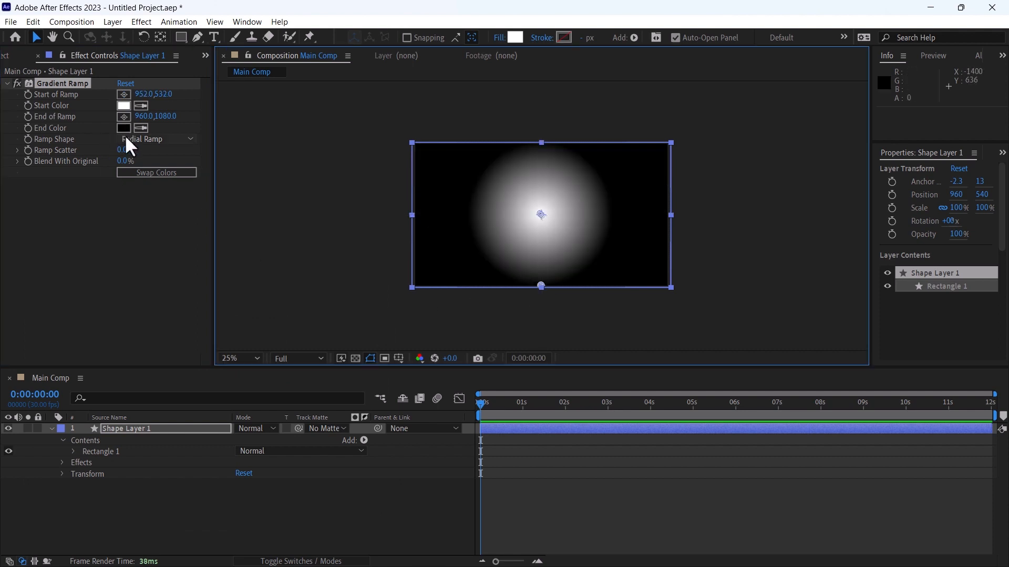
left_click(124, 117)
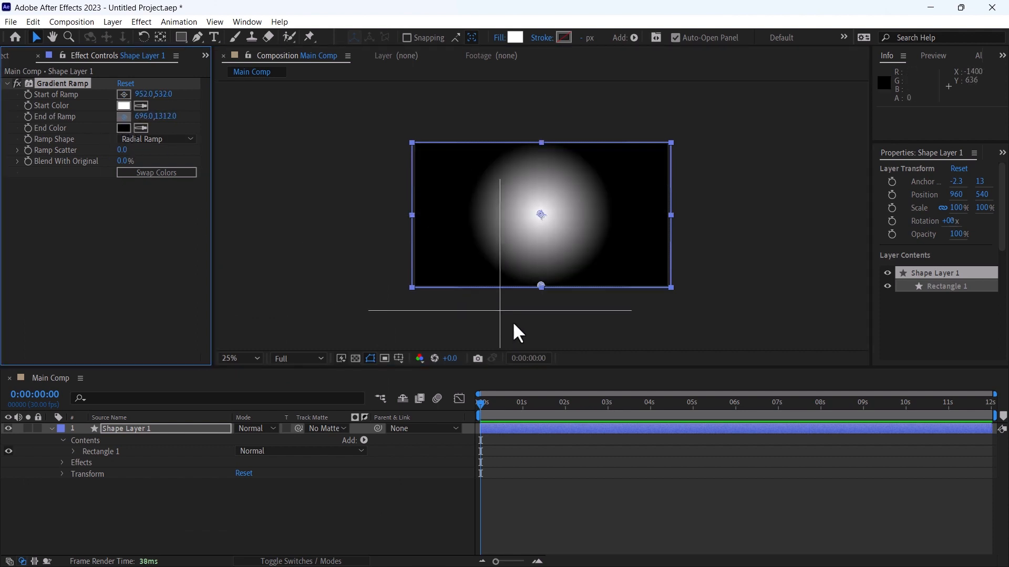
left_click(532, 327)
key("comma")
left_click_drag(537, 271, 544, 302)
Step: Apply the Tint effect to the gradient rectangle and map its white to a medium gray
key("ctrl+5")
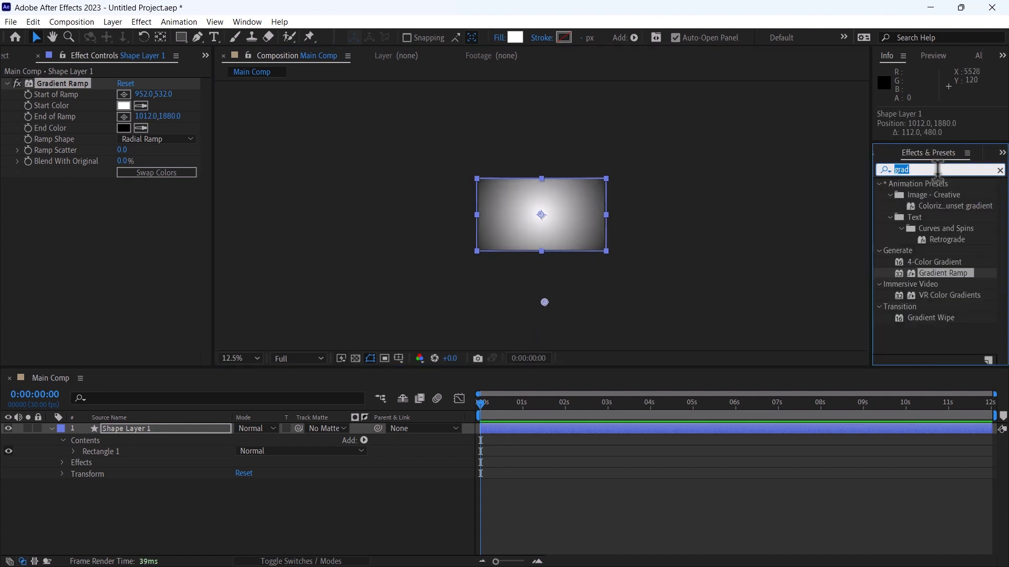
type("tint")
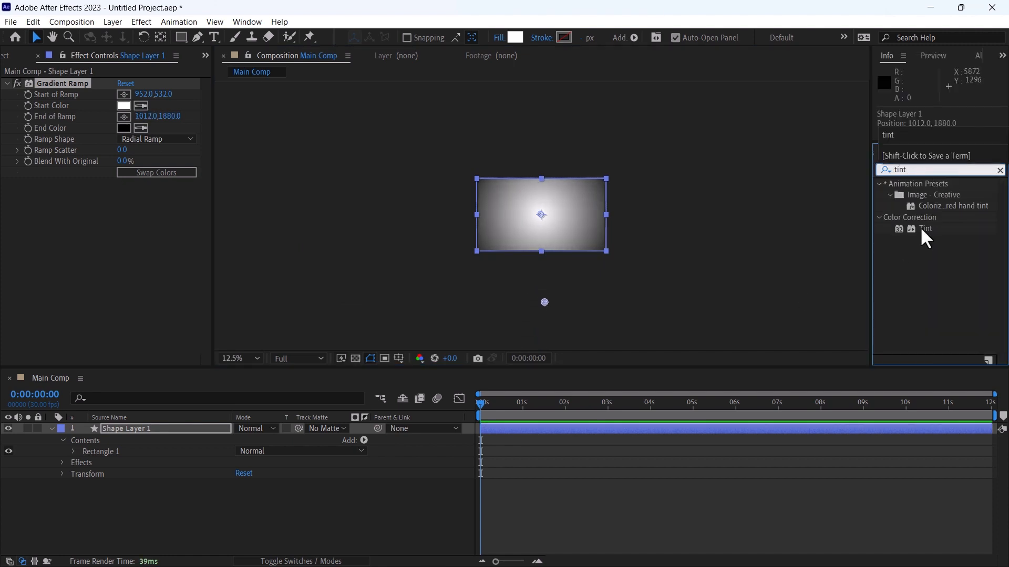
left_click_drag(923, 225, 670, 433)
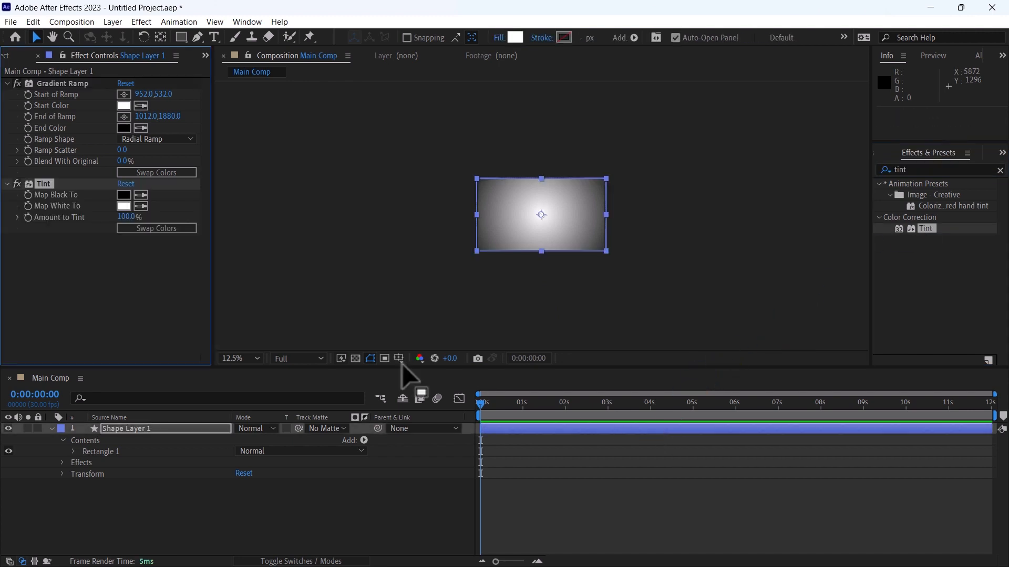
left_click(124, 206)
left_click_drag(101, 439, 38, 395)
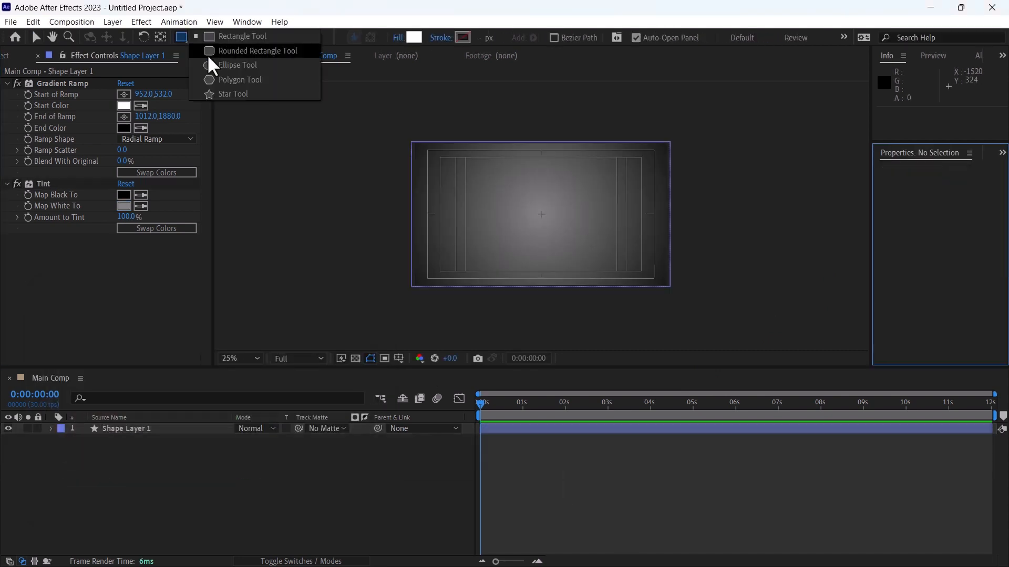
Step: Draw a white circle about 616 px wide on a new shape layer, then centre its anchor point and the layer in the composition
left_click(207, 55)
left_click(279, 436)
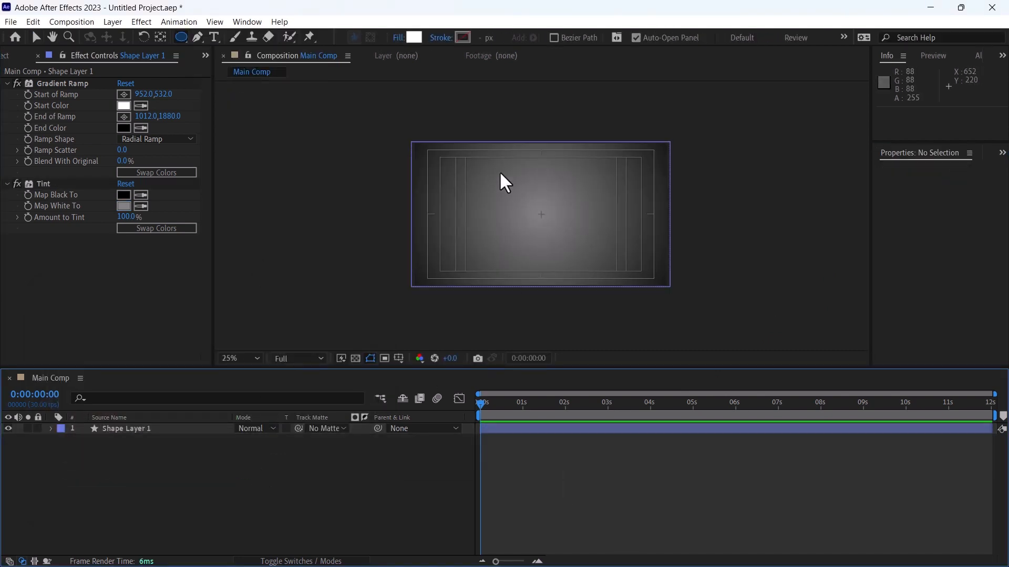
left_click_drag(500, 175, 578, 256)
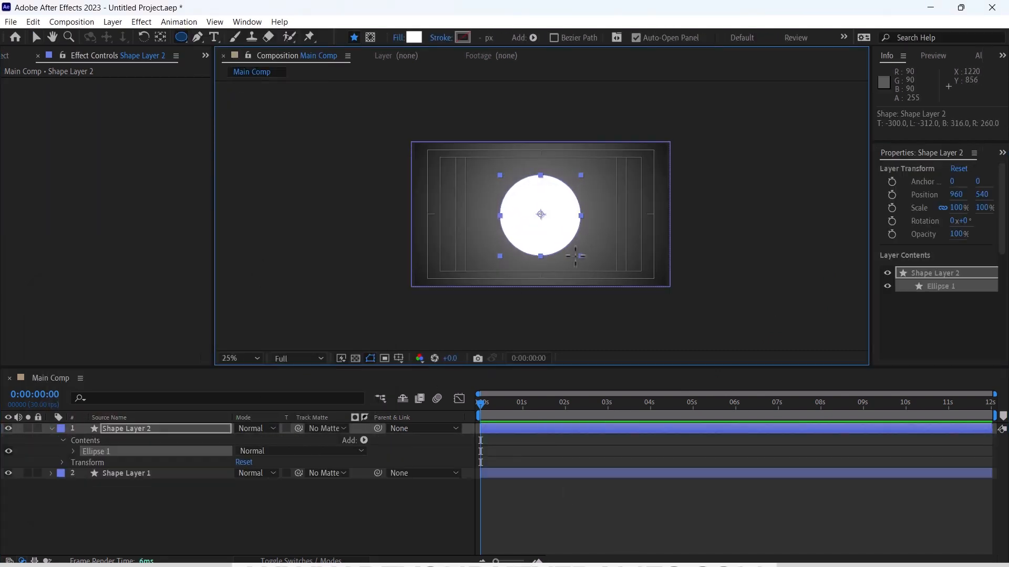
key("ctrl+alt+Home")
key("ctrl+Home")
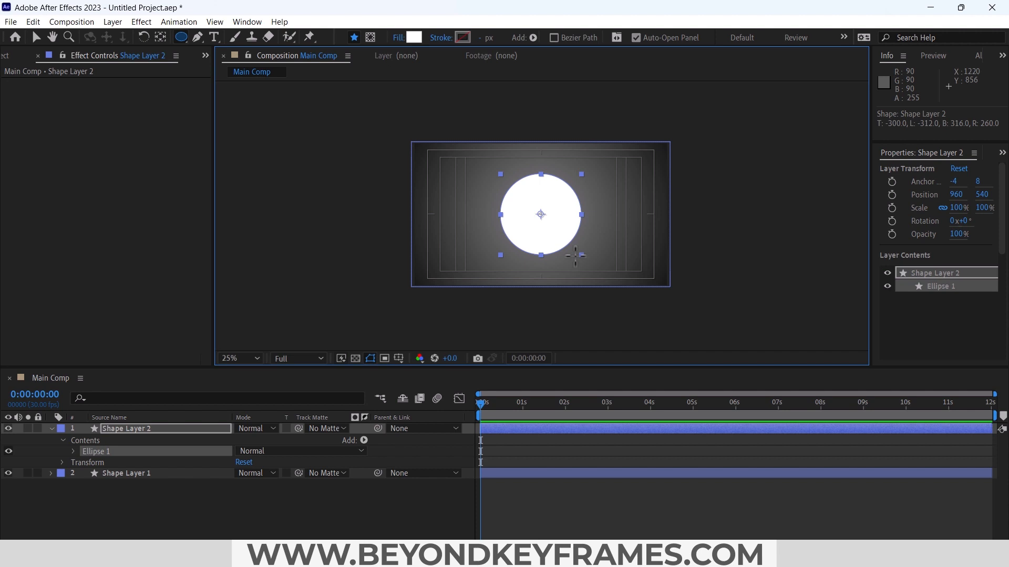
key("v")
Step: Apply Fast Box Blur to the circle layer with a blur radius of 200 and Repeat Edge Pixels turned off
key("ctrl+5")
type("fast")
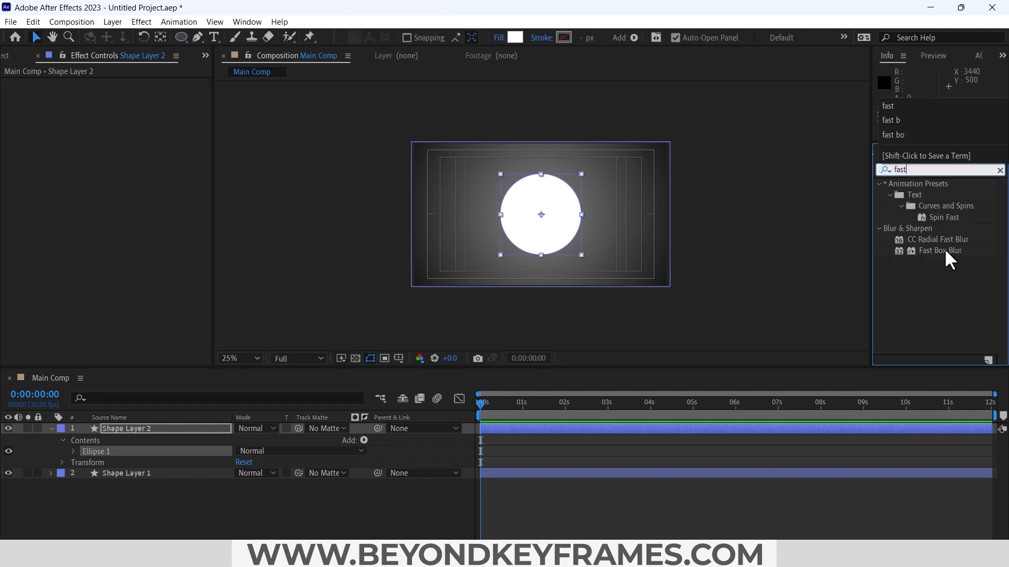
left_click_drag(945, 252, 550, 428)
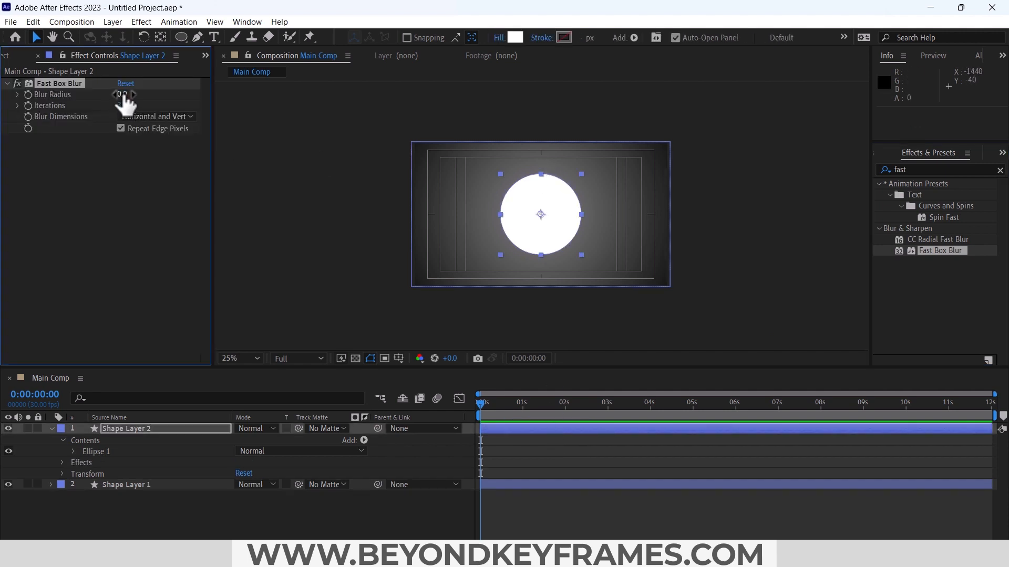
left_click_drag(122, 94, 190, 91)
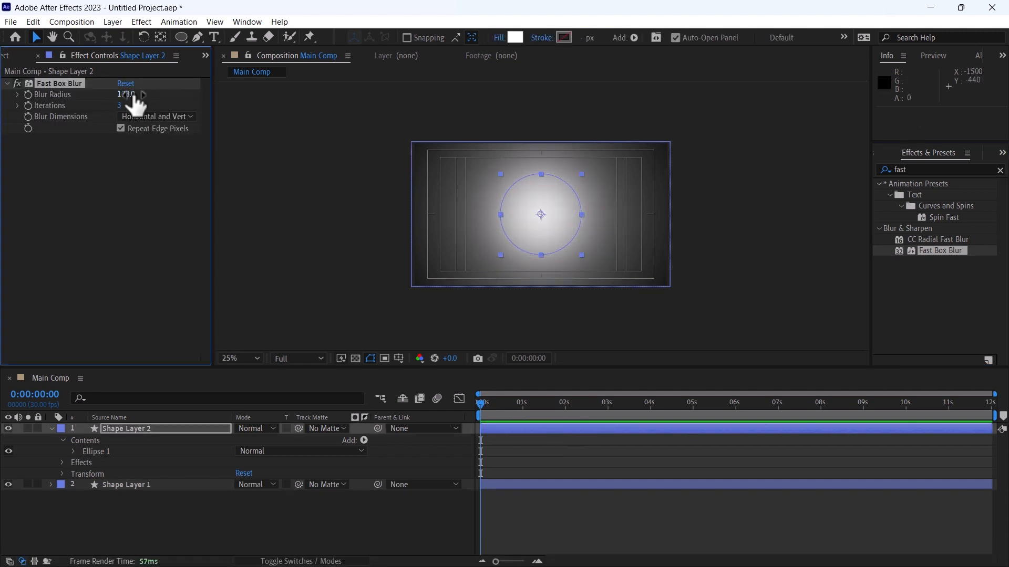
left_click(131, 94)
type("200")
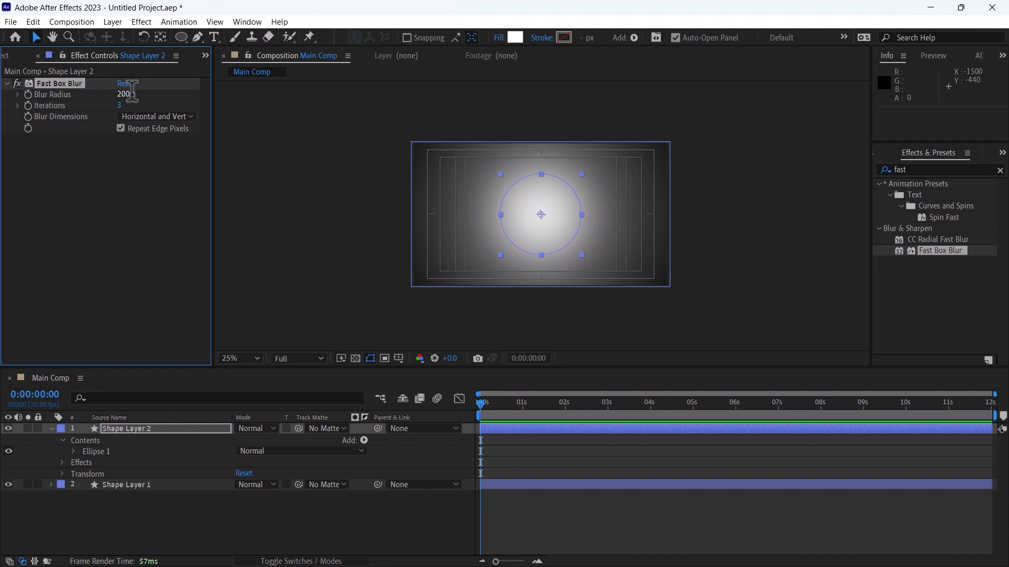
key("Return")
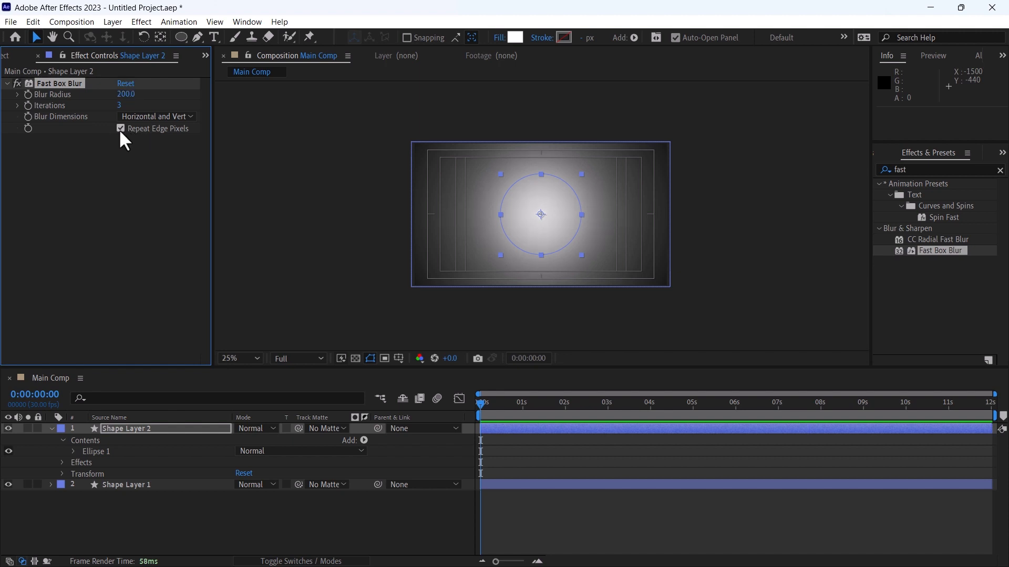
left_click(120, 128)
Step: Duplicate the blurred circle layer and rename the copy Mask
left_click(119, 427)
key("ctrl+d")
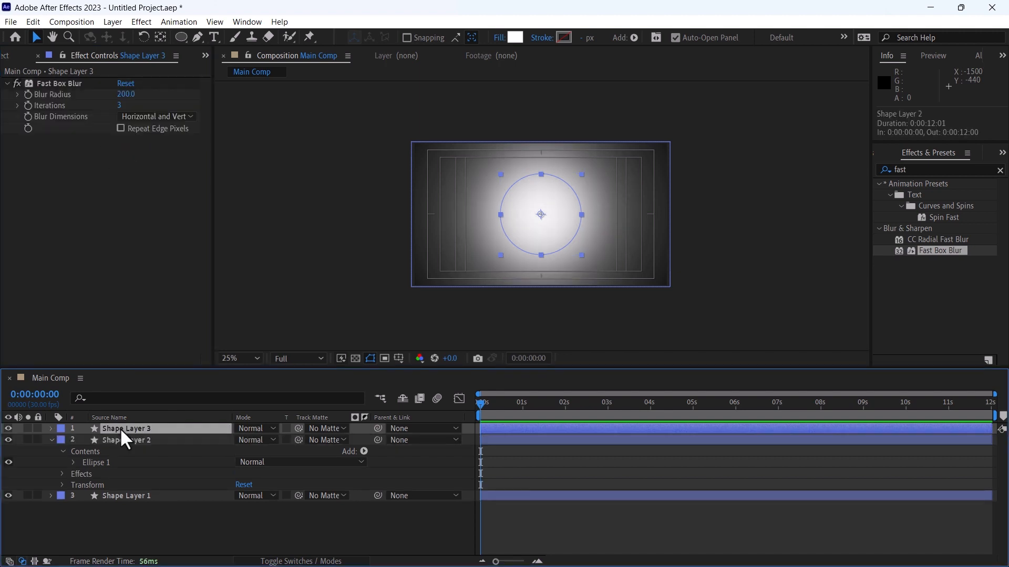
right_click(121, 427)
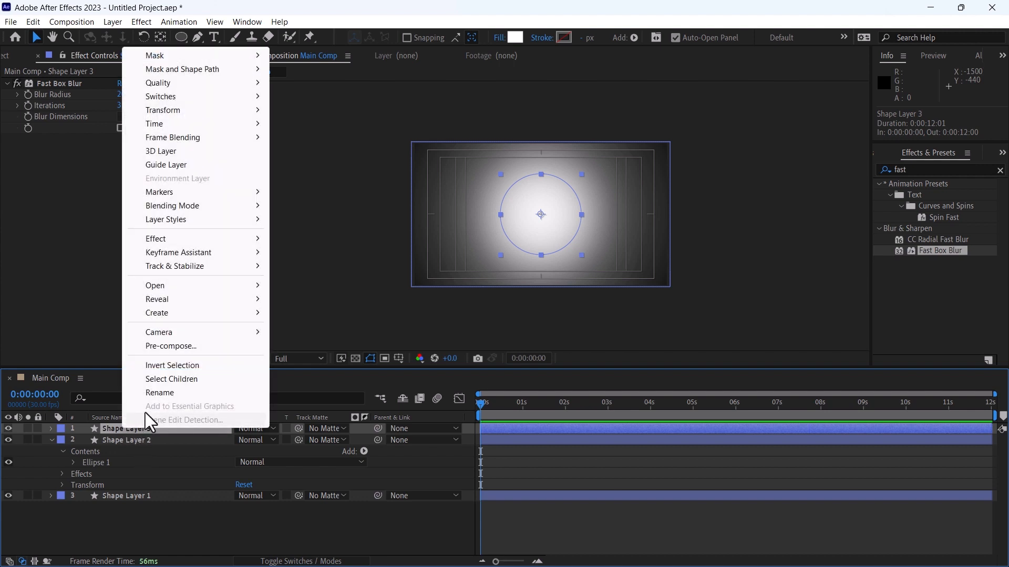
left_click(153, 395)
type("Mask")
key("Return")
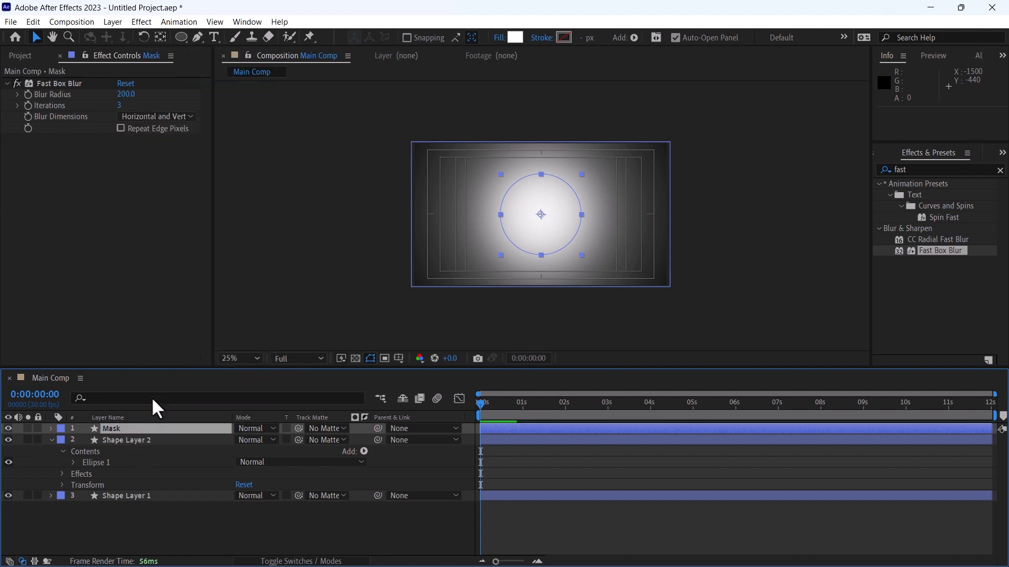
Step: Apply the Minimax effect to the Mask layer, placing it above Fast Box Blur
left_click(924, 170)
type("mini")
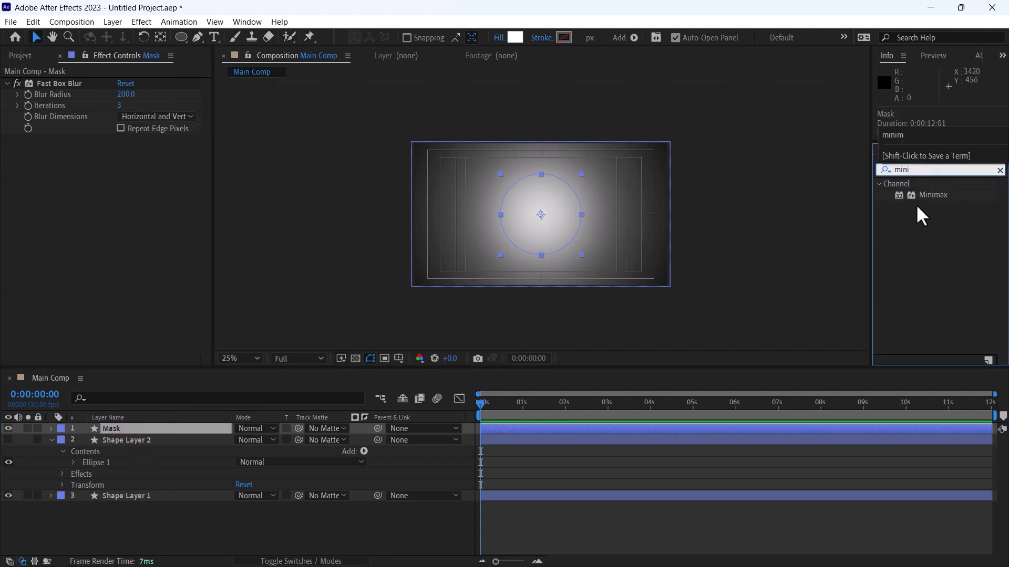
left_click_drag(928, 196, 65, 80)
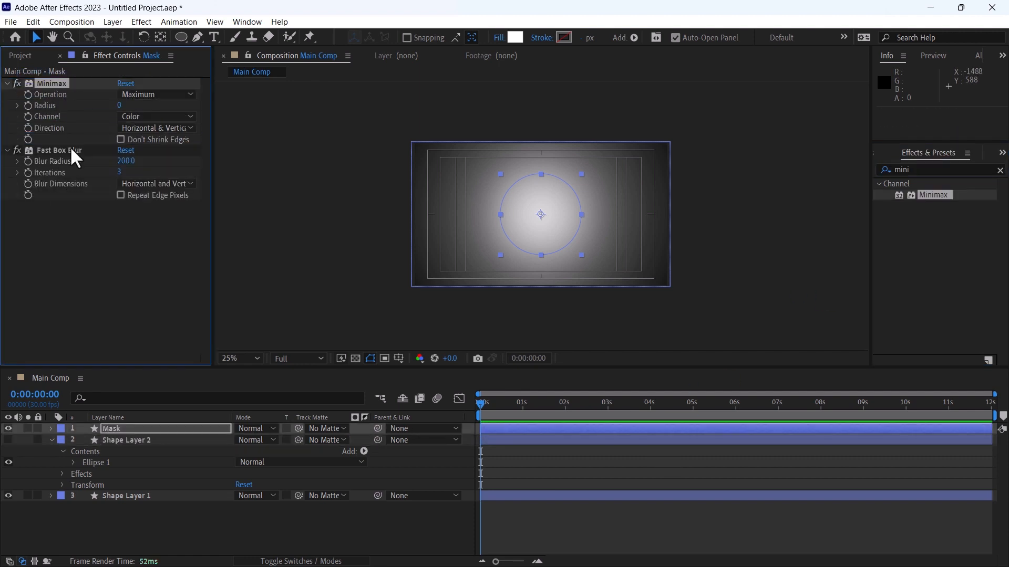
Step: Set the Minimax channel to Alpha and Color with an increased radius, and collapse the Mask layer's effects
left_click(143, 116)
left_click(156, 149)
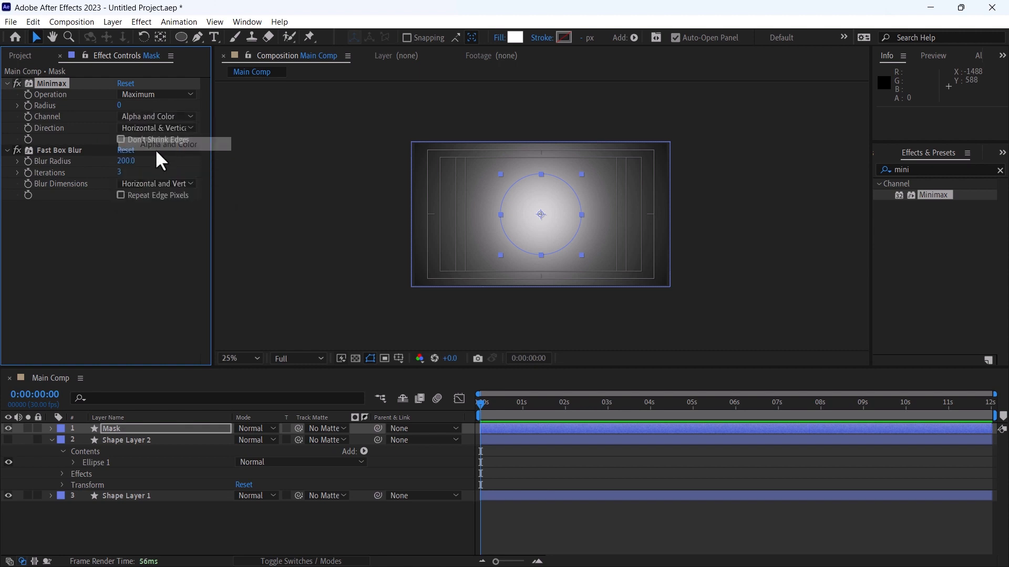
left_click_drag(120, 105, 153, 105)
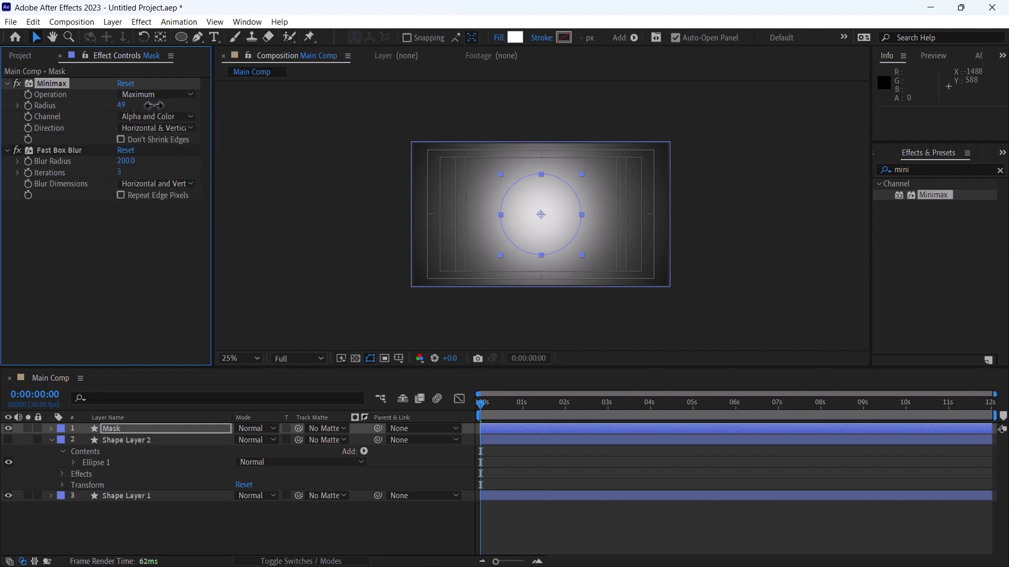
left_click(119, 105)
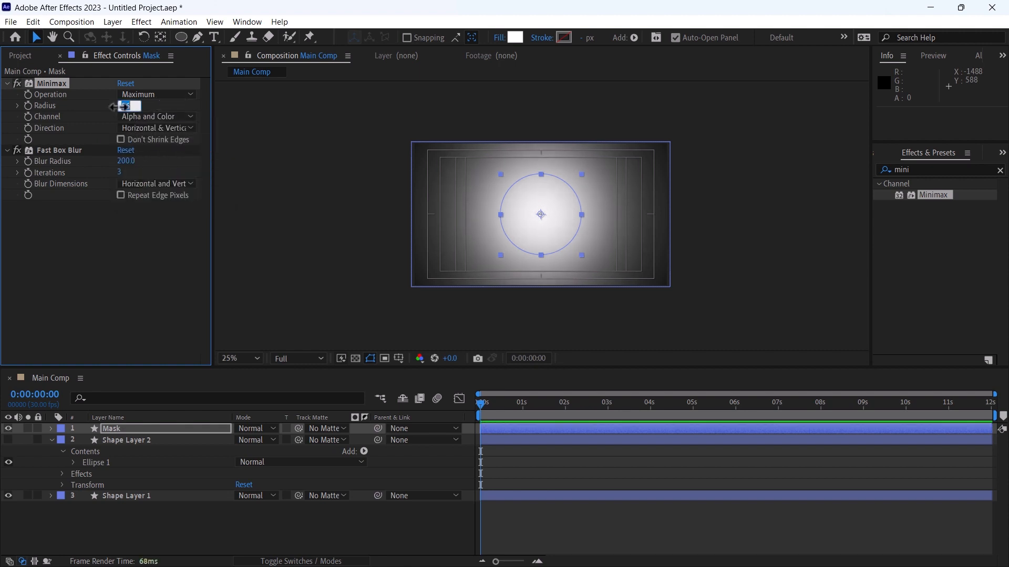
key("Return")
left_click(7, 83)
left_click(6, 94)
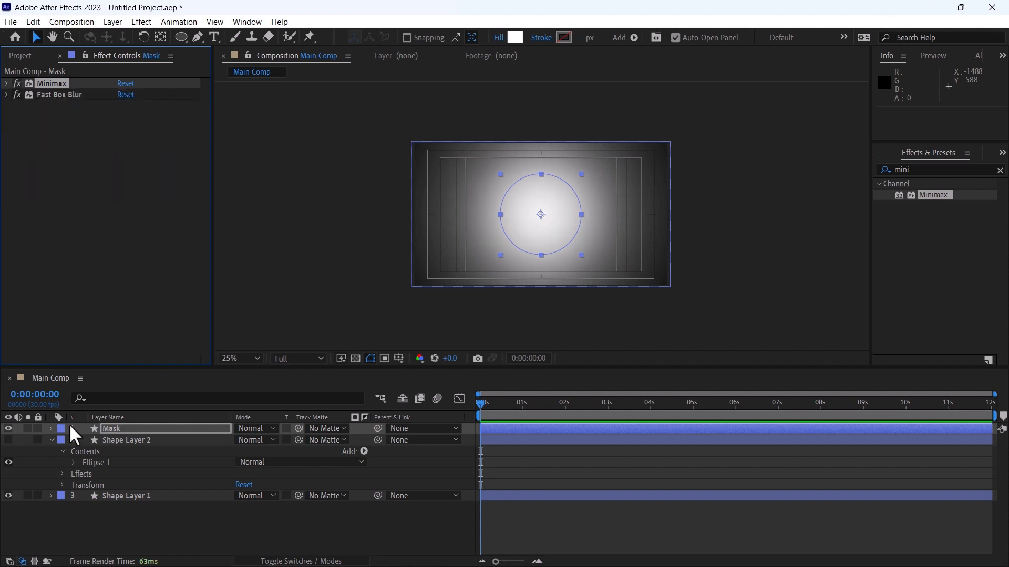
Step: Make Shape Layer 2 visible with its properties collapsed, and hide the Mask layer
left_click(8, 436)
left_click(8, 429)
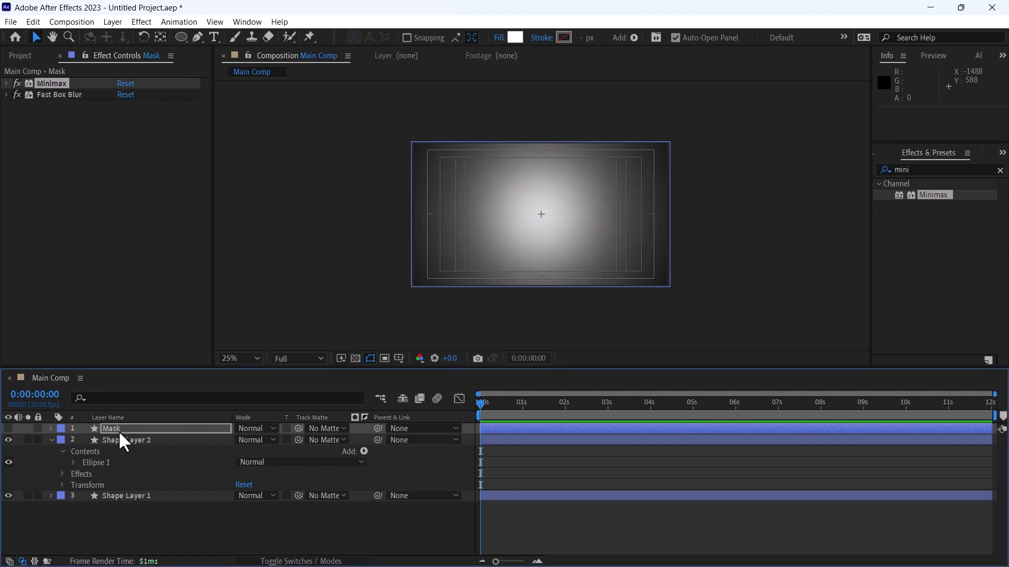
left_click(144, 521)
left_click(51, 440)
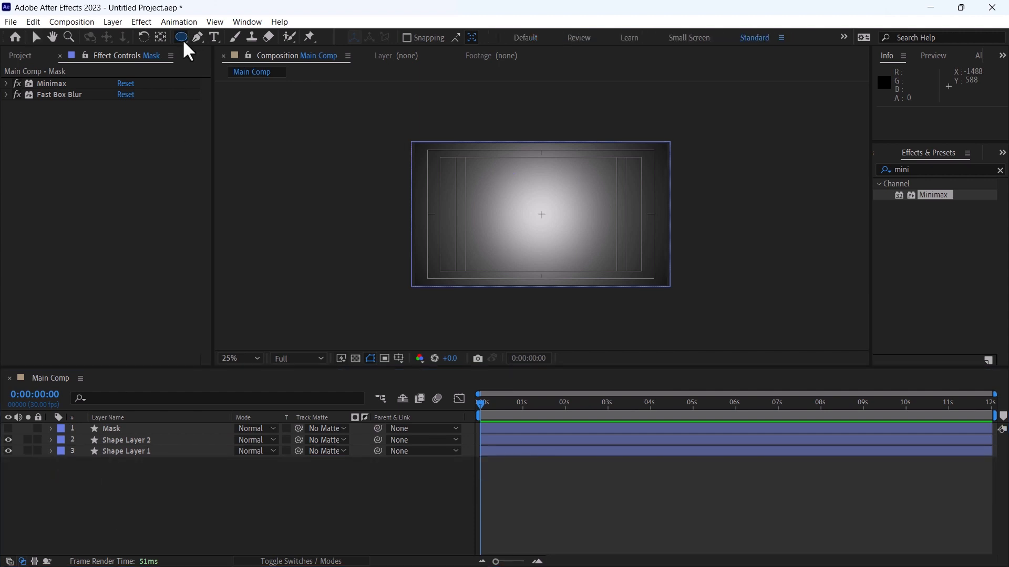
Step: Draw a white rectangle covering the whole frame on a new shape layer above the Mask layer
left_click_drag(182, 39, 204, 38)
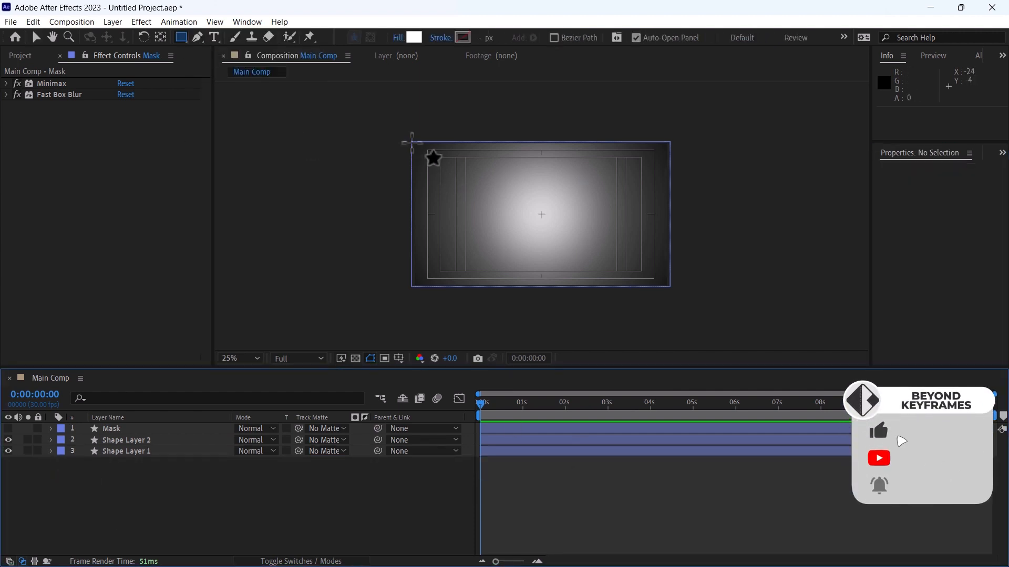
left_click(418, 149)
left_click_drag(419, 149, 671, 288)
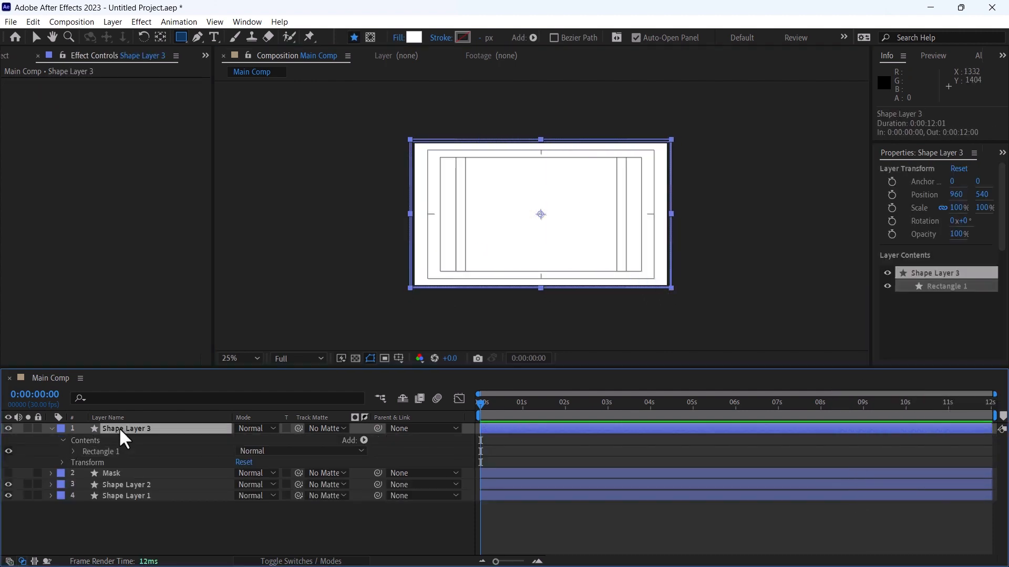
Step: Find the Fractal Noise effect and apply it to Shape Layer 3
left_click(1002, 153)
left_click(939, 183)
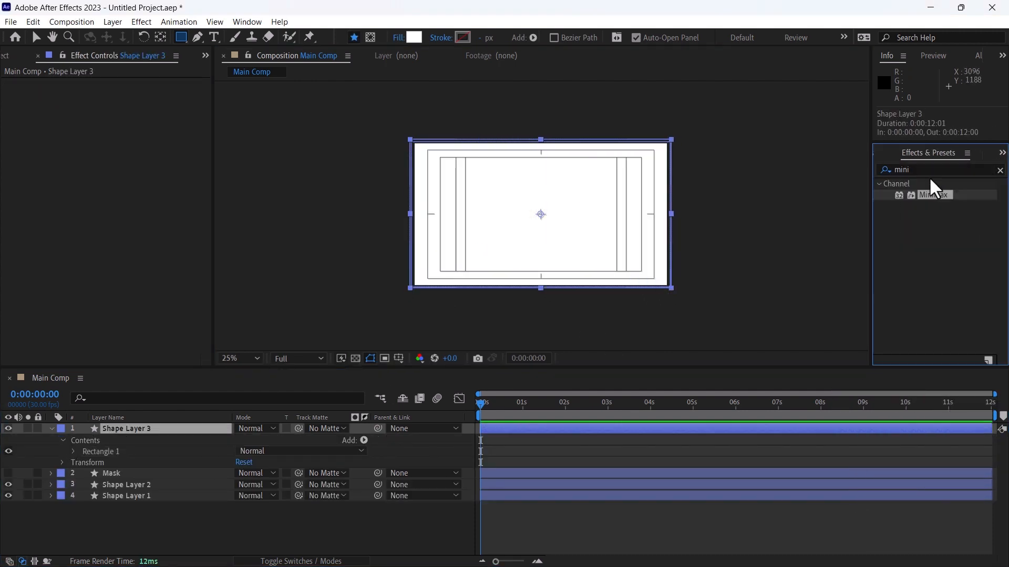
left_click(930, 169)
type("frac")
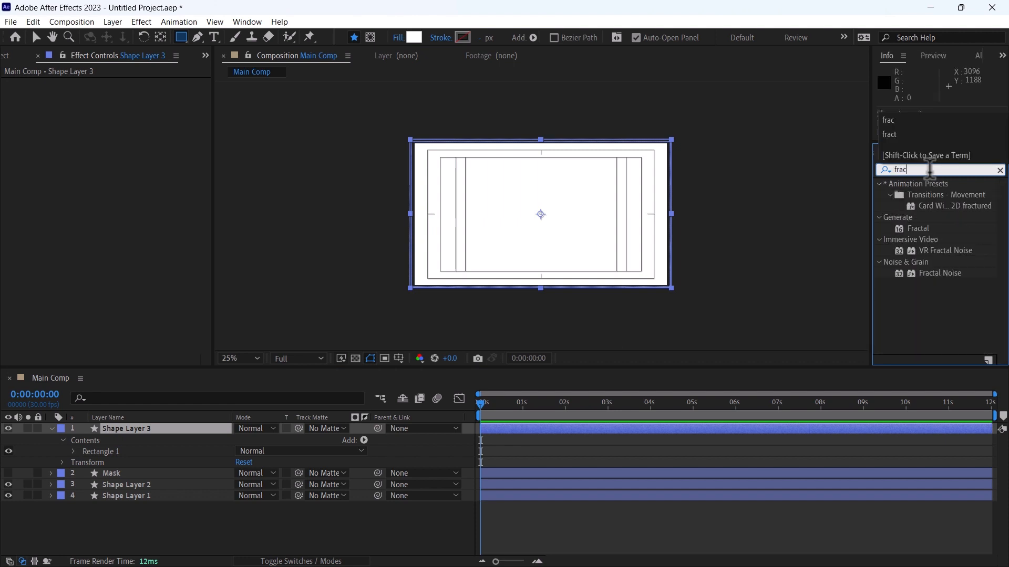
left_click_drag(942, 274, 547, 431)
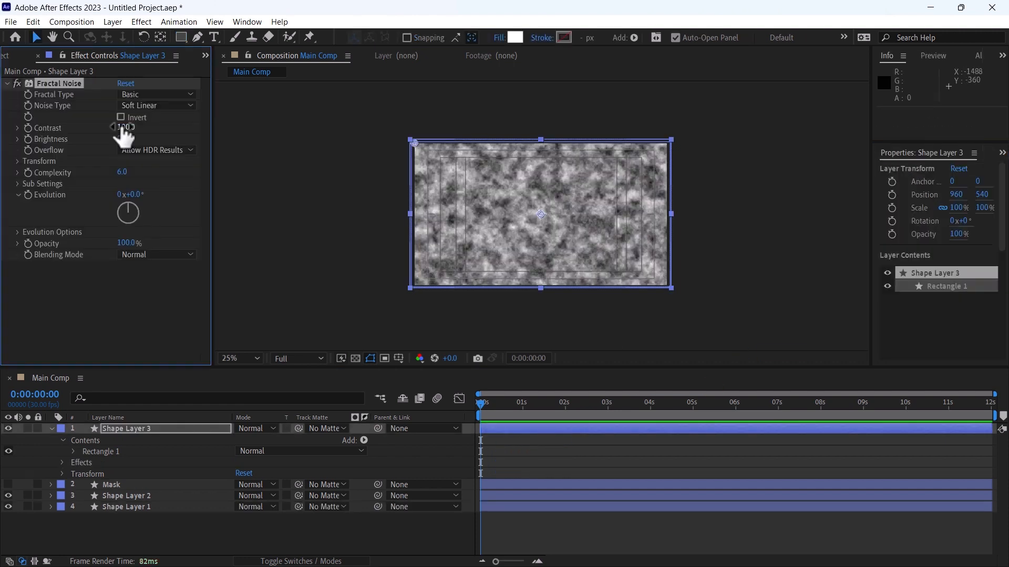
Step: Set the Fractal Noise contrast to 950 and its brightness to -150 on Shape Layer 3
left_click(129, 128)
type("950")
key("Return")
left_click(123, 139)
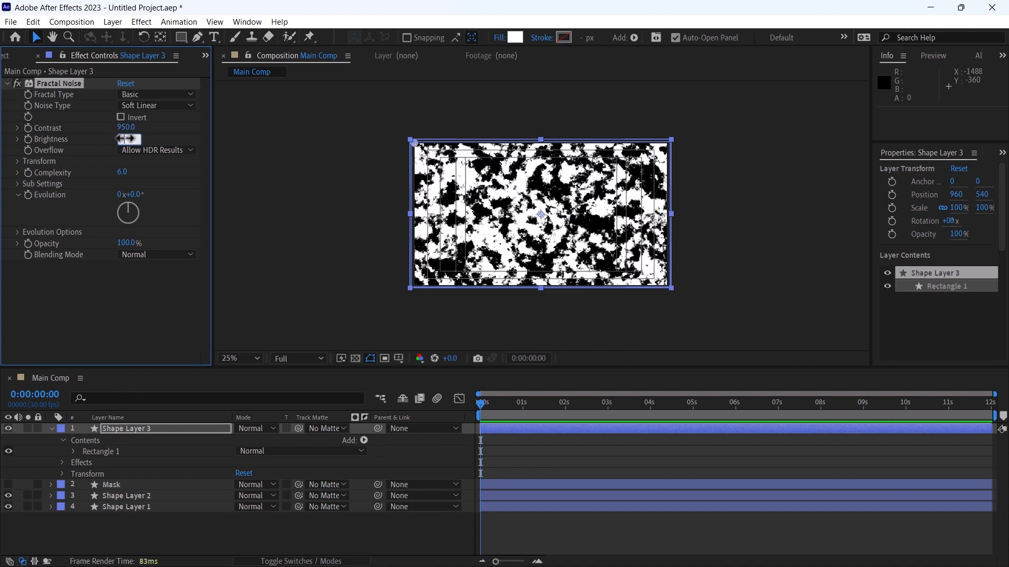
type("-150")
key("Return")
Step: Turn off Uniform Scaling in the Fractal Noise transform settings and set Scale Height to 10000
left_click(18, 161)
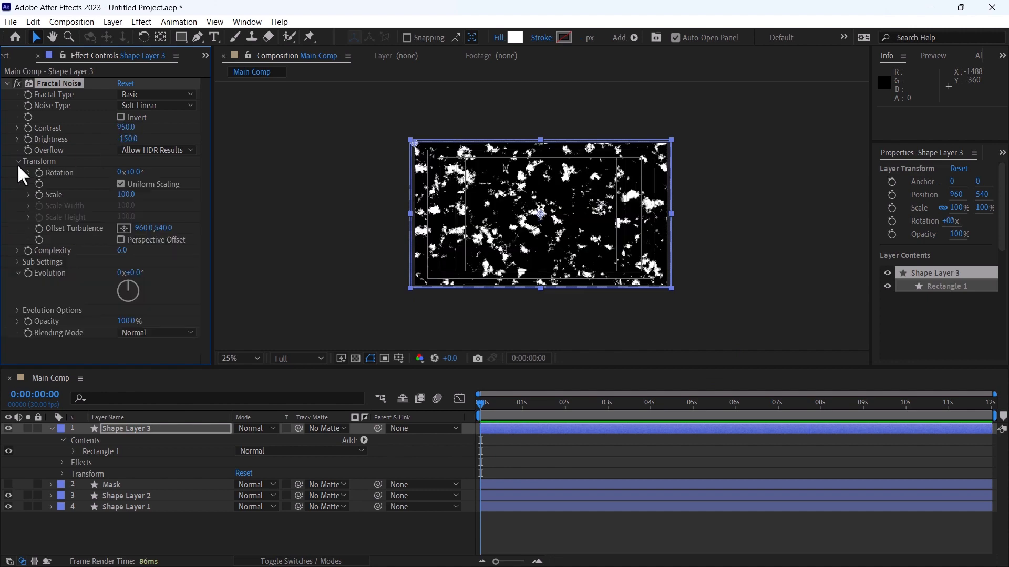
left_click(121, 184)
left_click(128, 235)
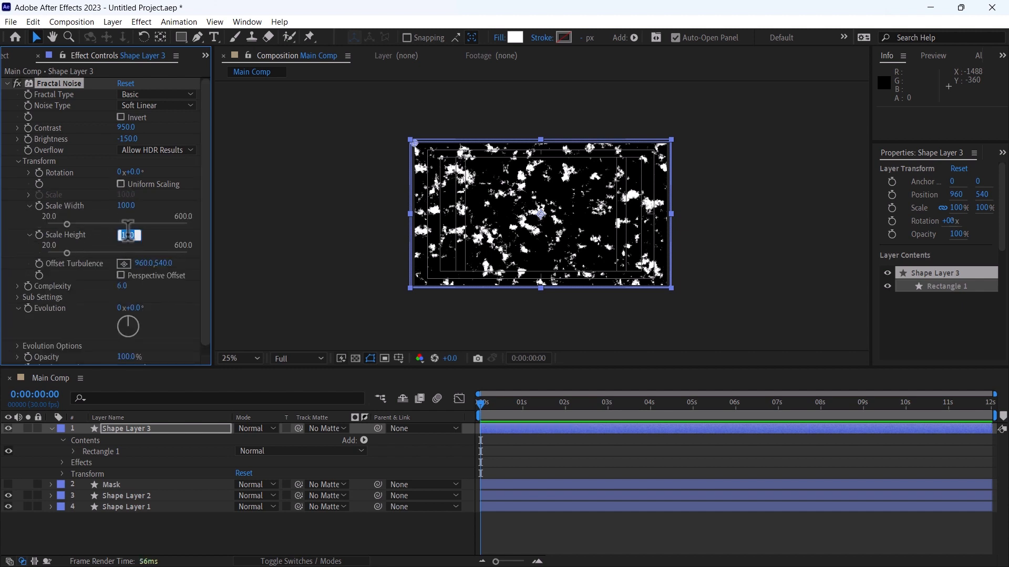
type("10000")
key("Return")
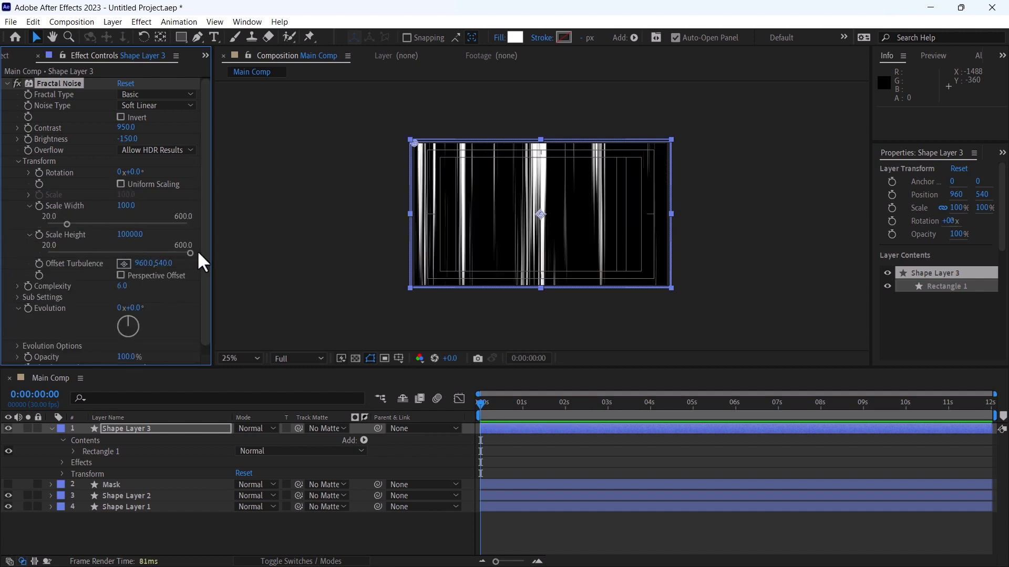
Step: Set the Fractal Noise complexity to 5.5 and drive its Evolution with the expression time*1000
left_click_drag(205, 241, 204, 260)
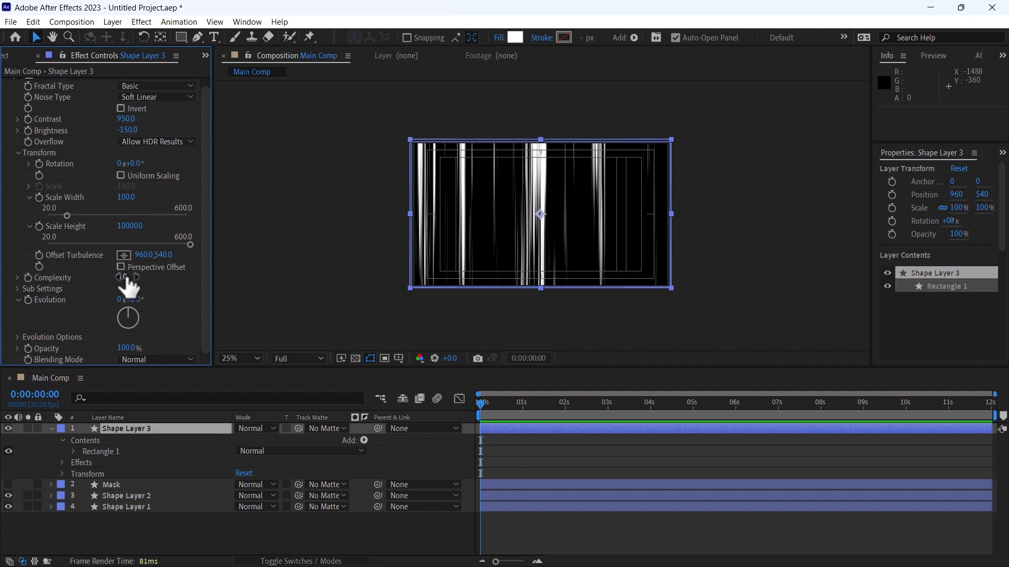
left_click_drag(128, 278, 23, 329)
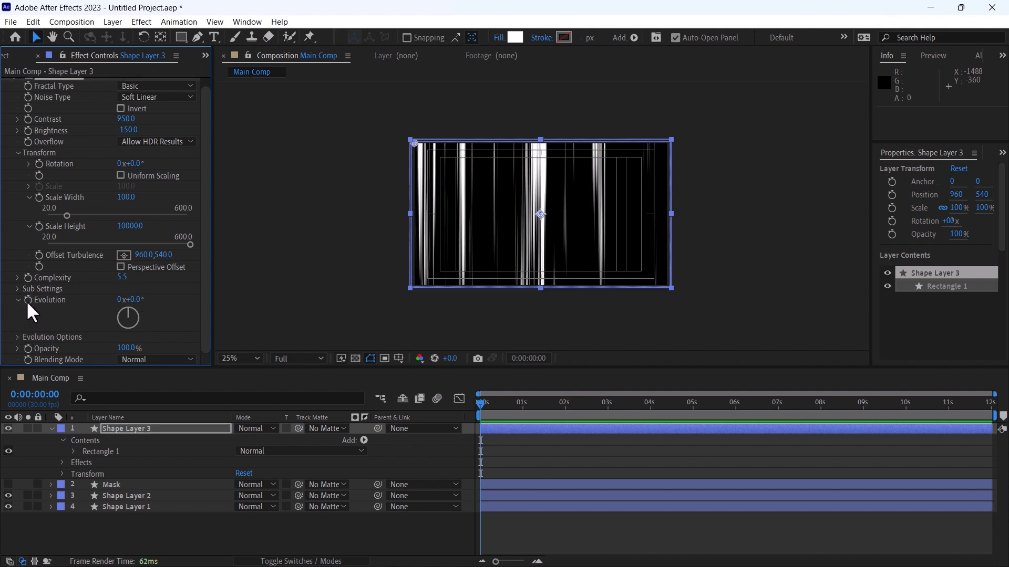
left_click(26, 300, "alt")
type("ti")
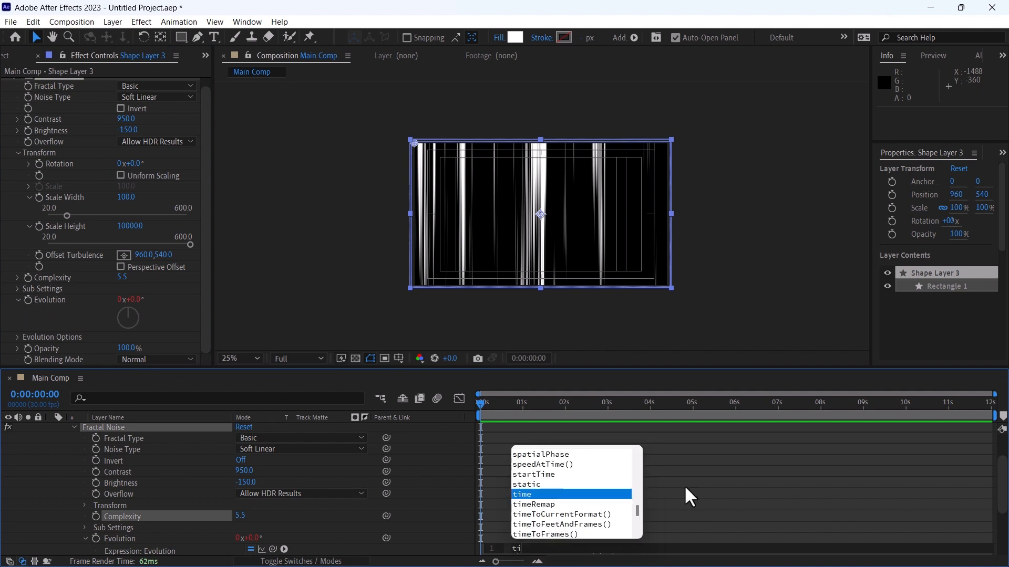
type("me*1000")
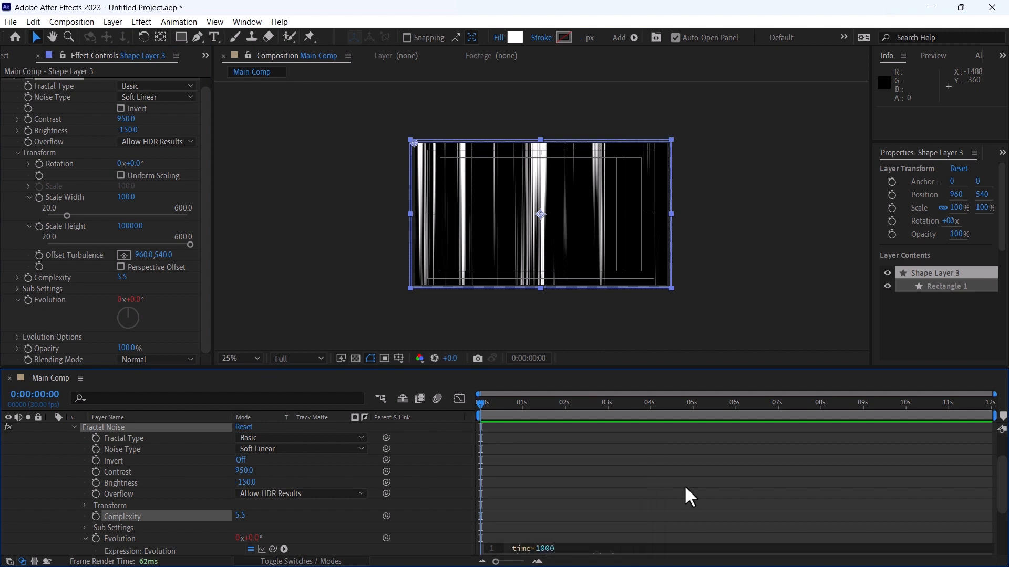
Step: Apply Polar Coordinates to Shape Layer 3 with 100% interpolation and the Rect to Polar conversion
key("ctrl+5")
type("polar")
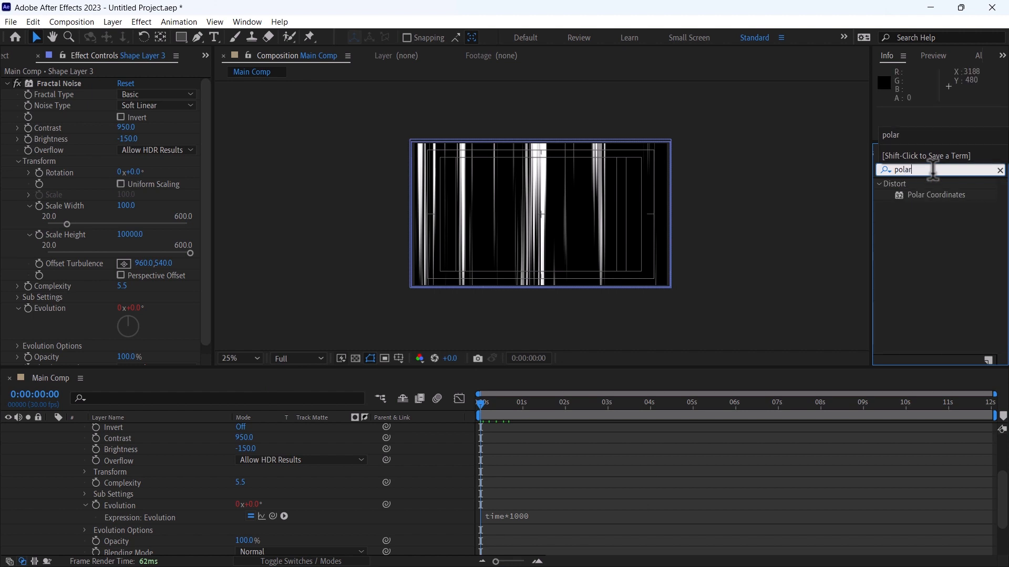
left_click_drag(935, 195, 662, 428)
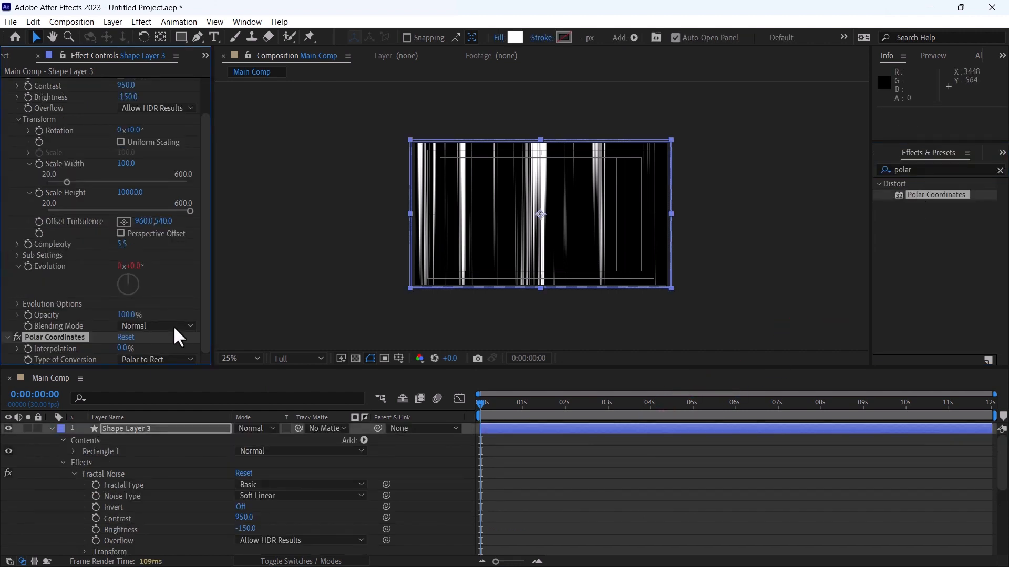
left_click_drag(129, 351, 173, 351)
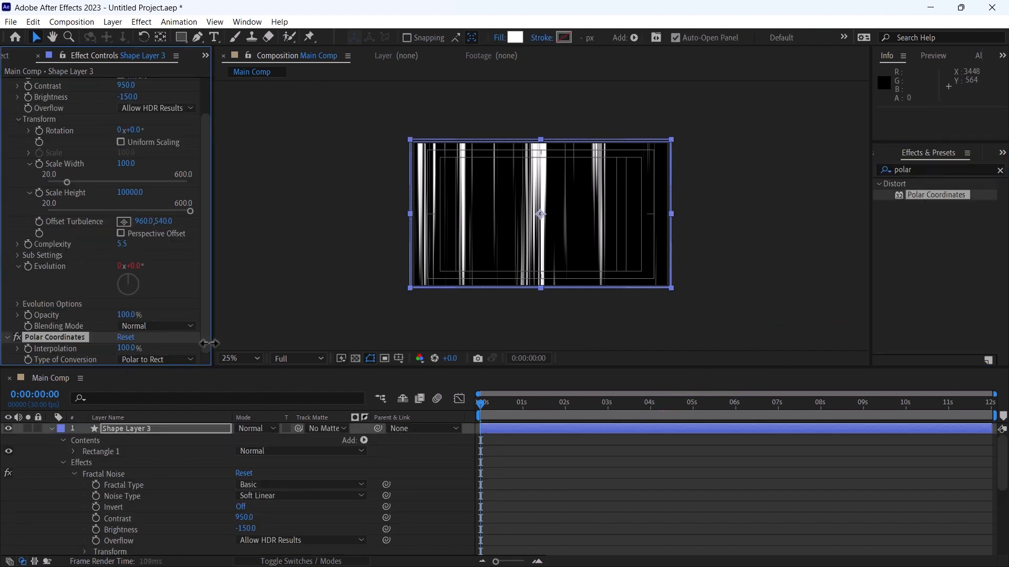
left_click(176, 360)
left_click(179, 374)
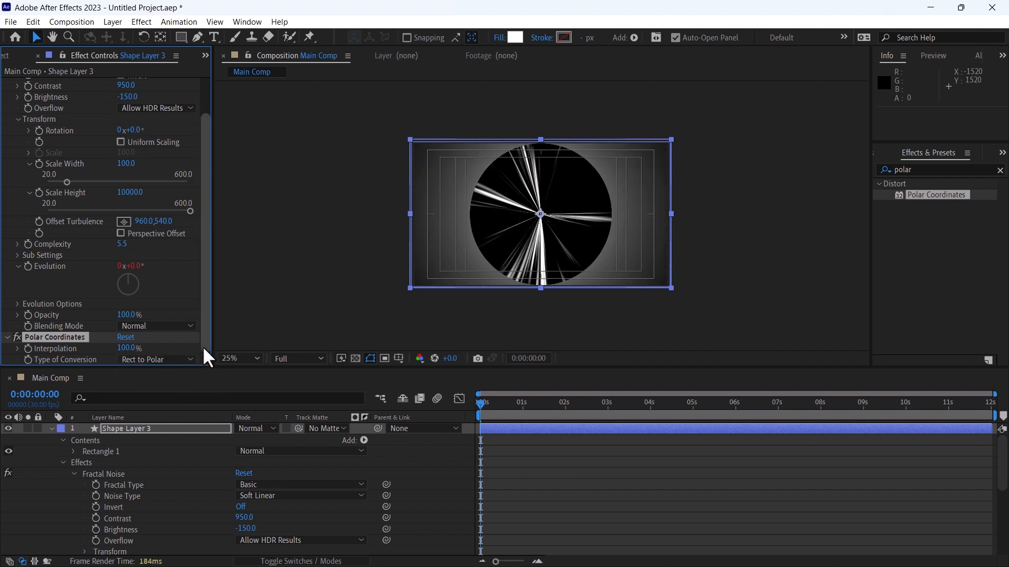
Step: Apply the Twirl effect to Shape Layer 3 with an angle of 90° and a Twirl Radius of 100
left_click(926, 170)
type("twir")
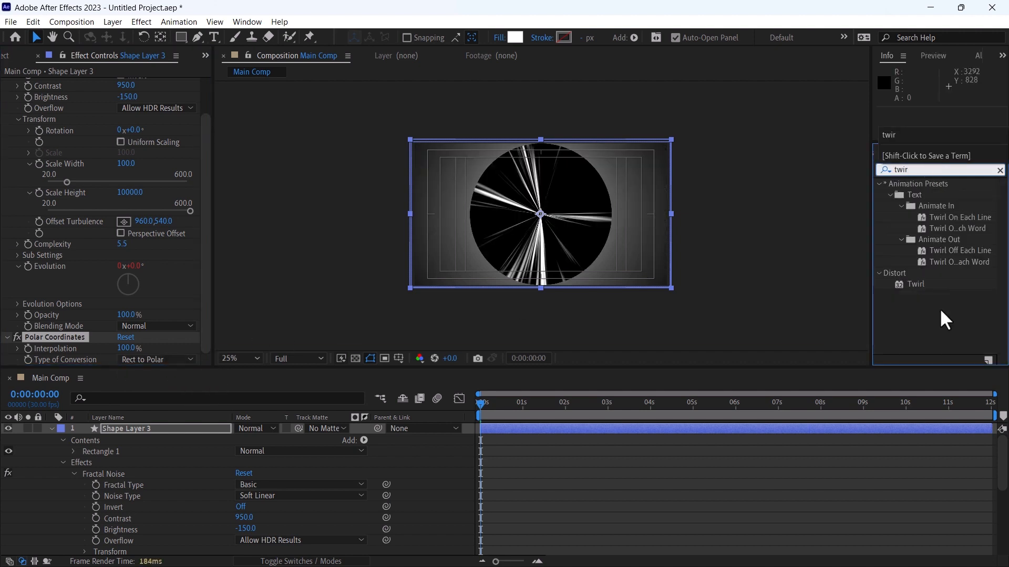
left_click_drag(922, 281, 544, 429)
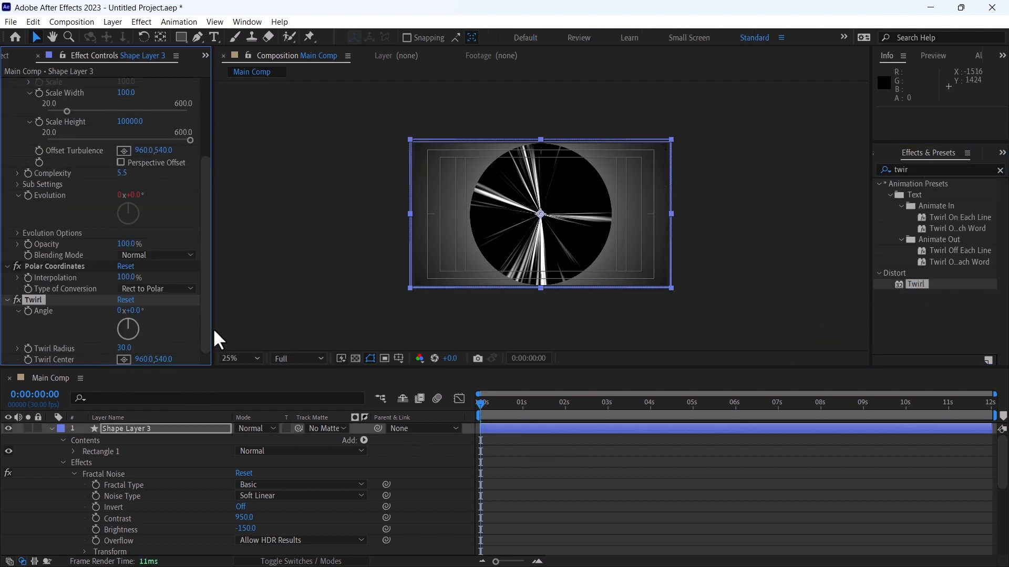
left_click(136, 310)
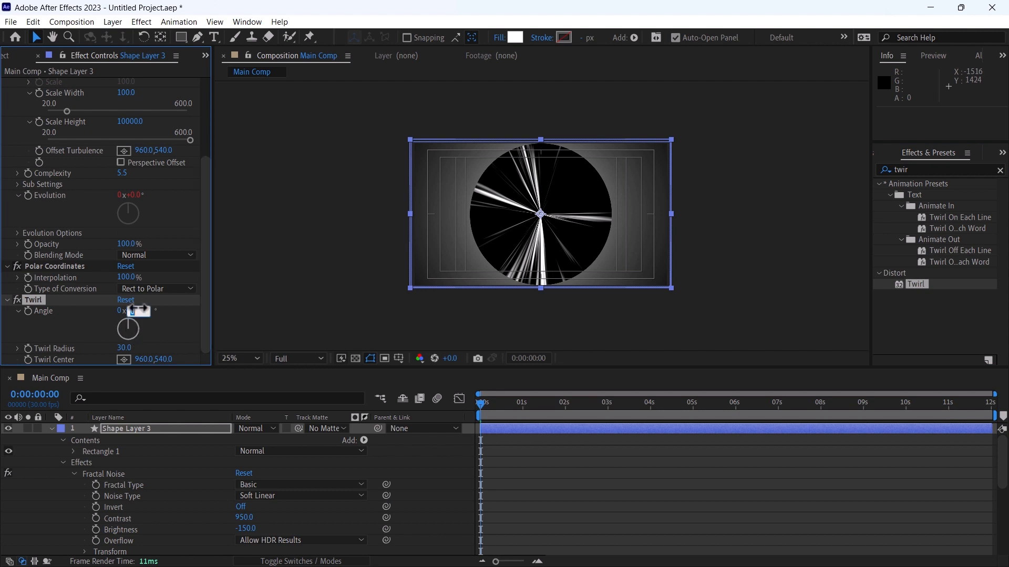
type("90")
key("Return")
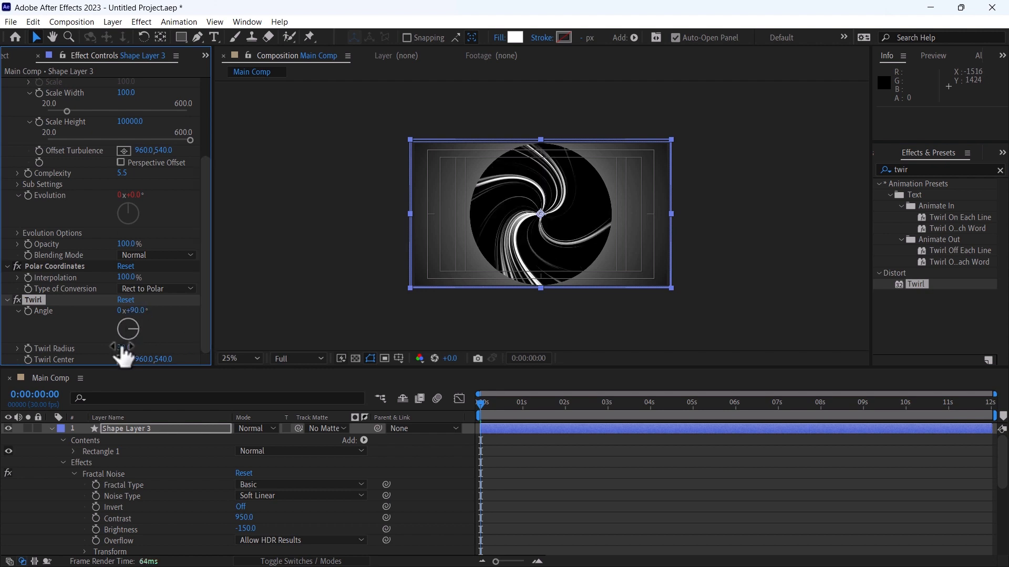
left_click(124, 348)
type("100")
key("Return")
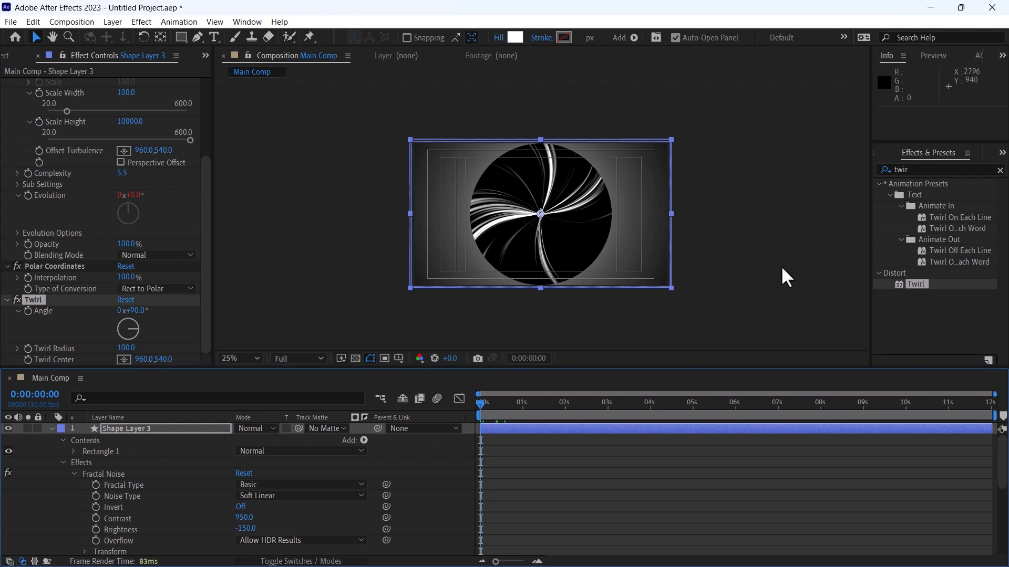
Step: Apply the Transform effect to Shape Layer 3 and set its scale to 210
left_click(921, 168)
type("tran")
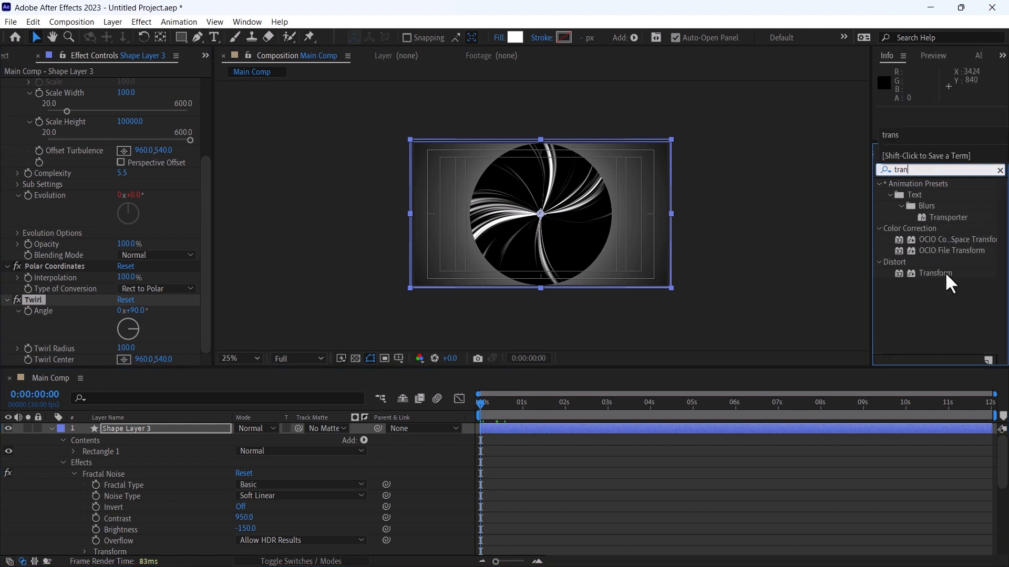
left_click_drag(945, 272, 598, 434)
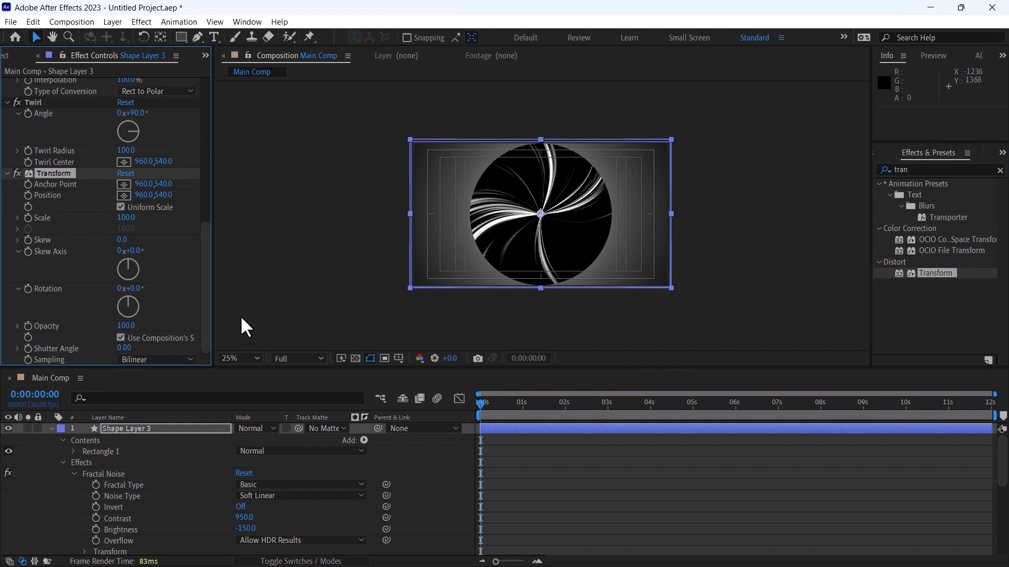
left_click(127, 218)
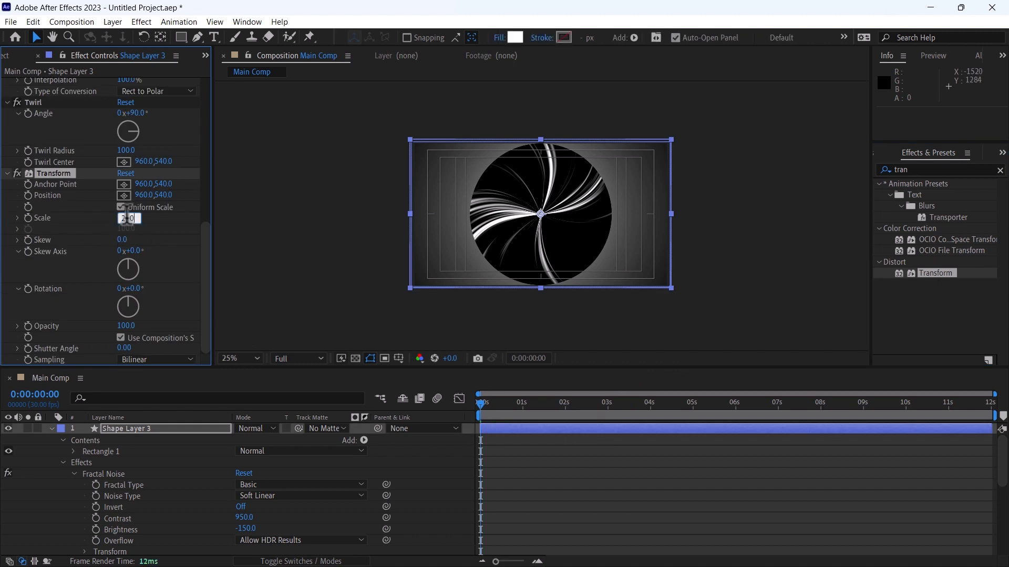
key("Return")
Step: Apply the Invert effect to Shape Layer 3 and collapse the layer's properties
left_click(907, 169)
type("inv")
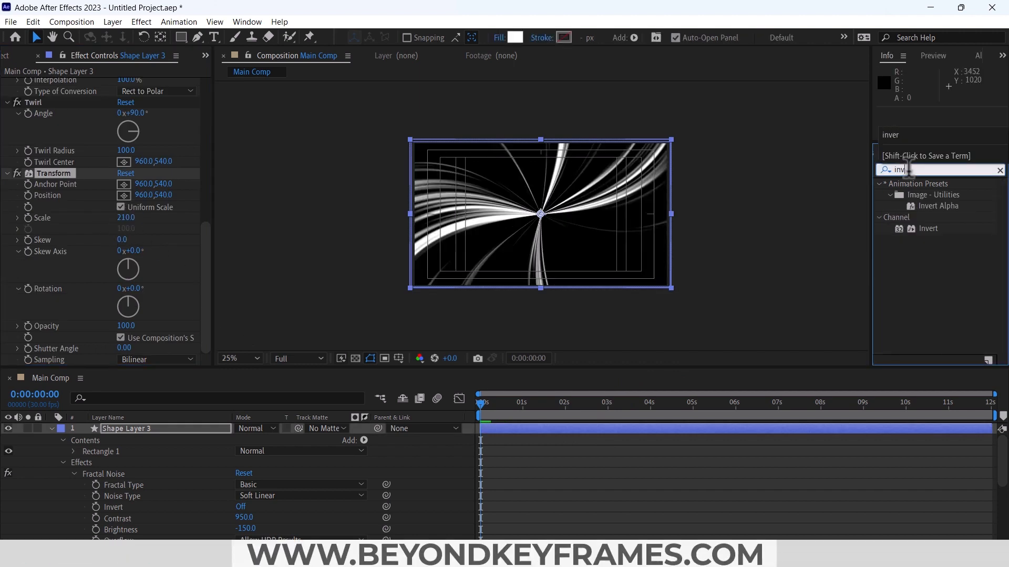
double_click(928, 228)
left_click(51, 429)
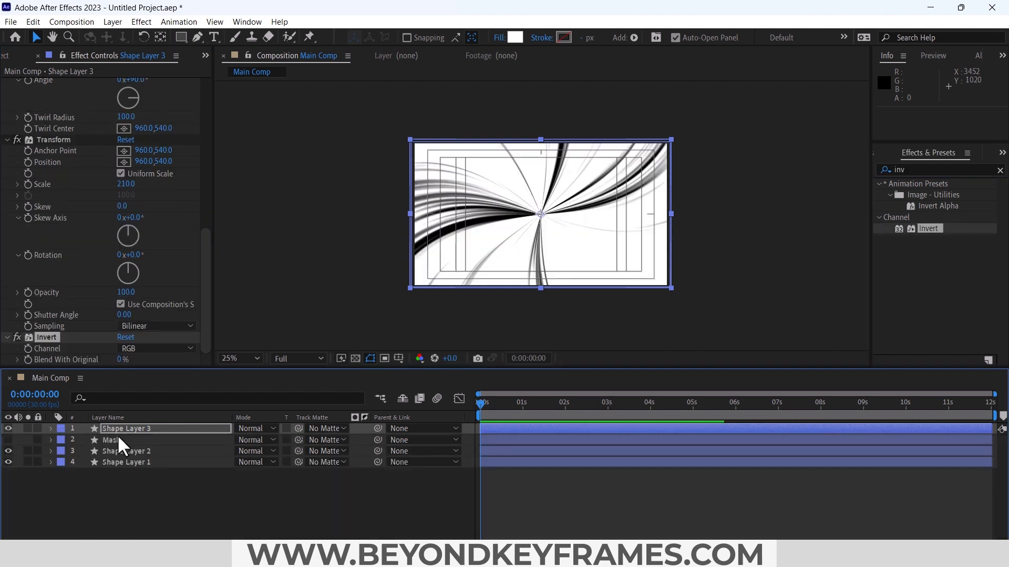
Step: Place the Mask layer above Shape Layer 3 and assign it as that layer's inverted track matte
left_click(115, 439)
left_click_drag(108, 439, 123, 430)
left_click(161, 438)
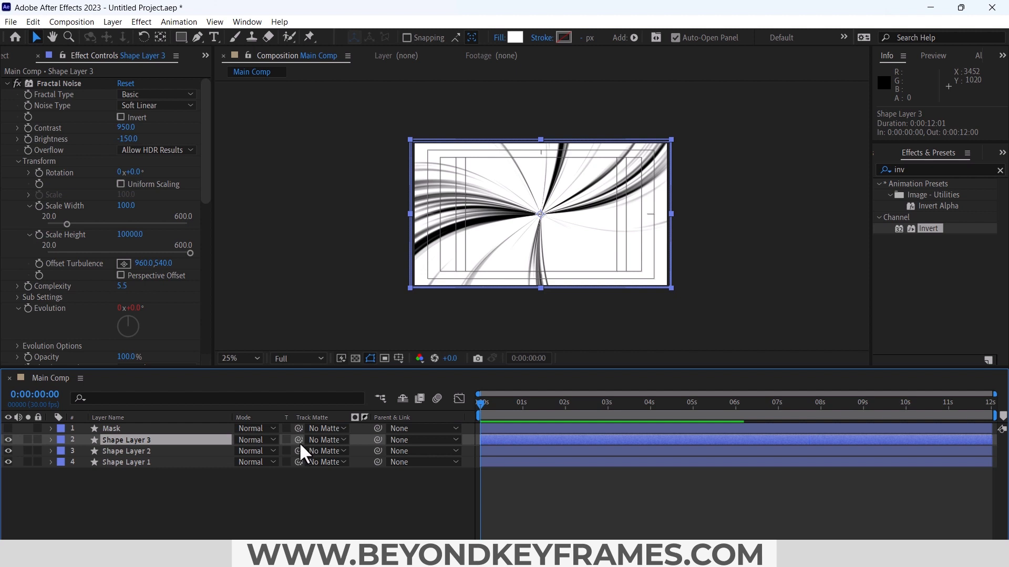
left_click_drag(298, 441, 185, 428)
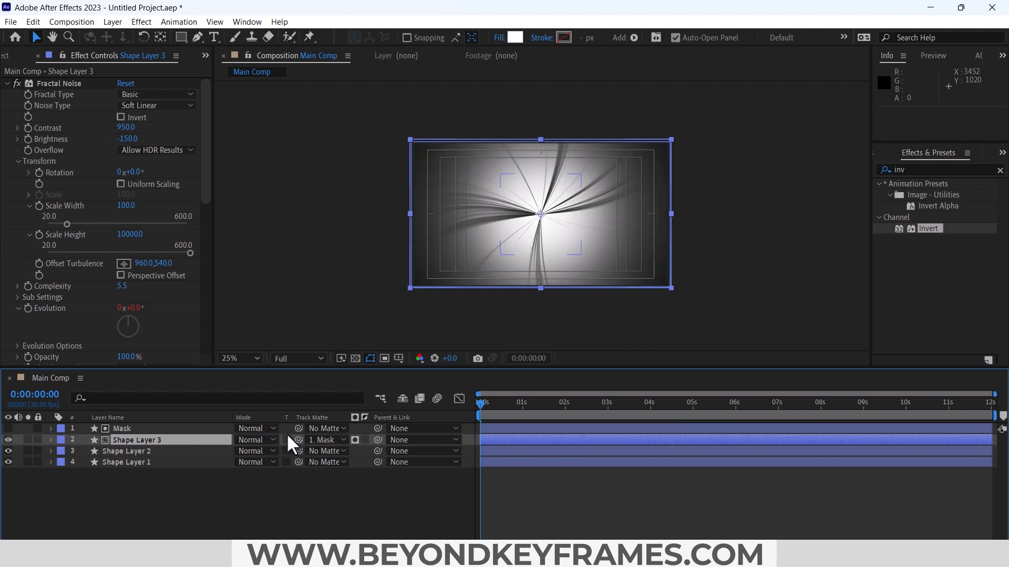
left_click(365, 439)
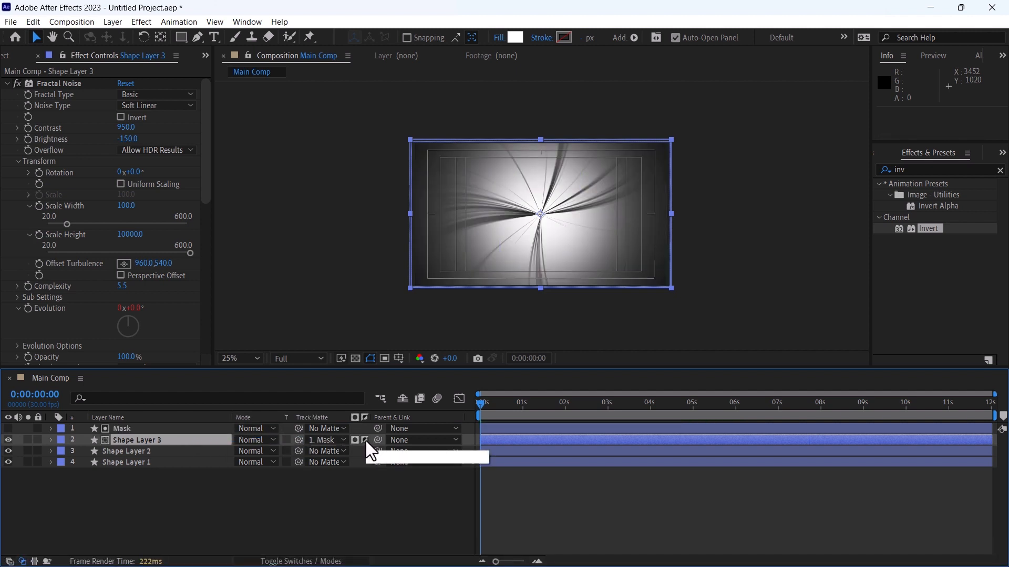
Step: Set the blending mode of Shape Layer 3 to Multiply
key("ctrl+shift+a")
left_click(254, 441)
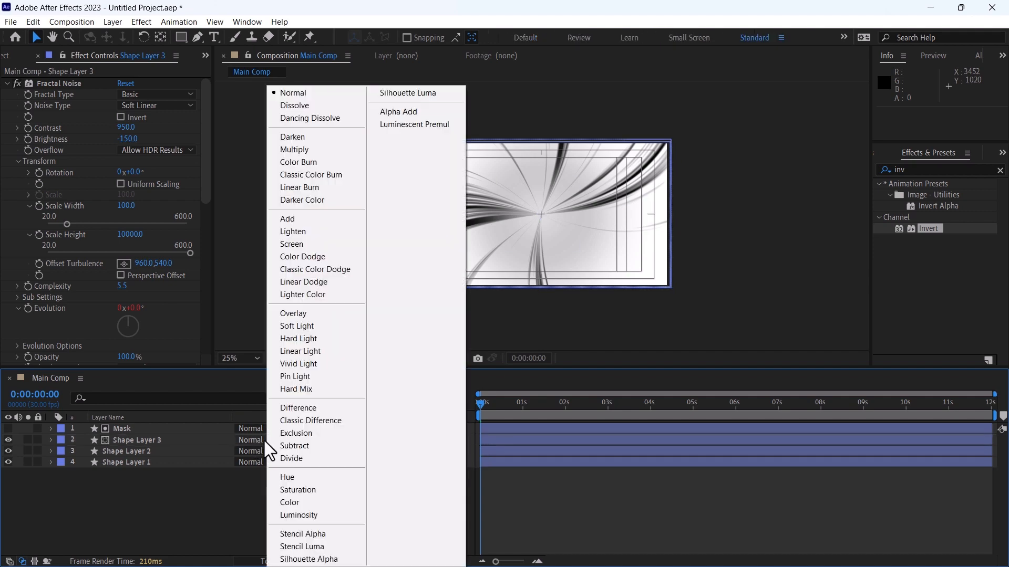
left_click(294, 150)
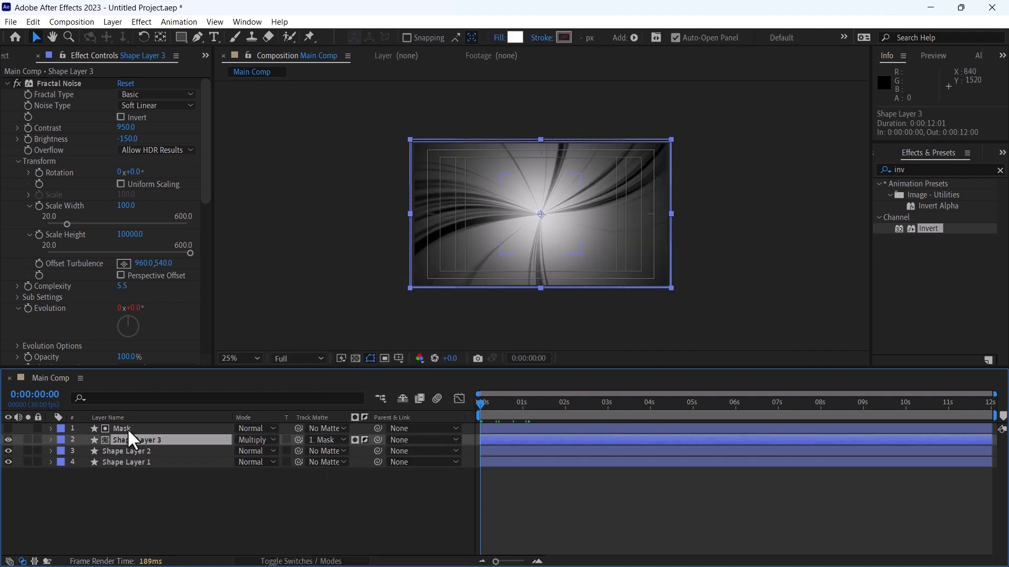
Step: Duplicate the Mask and Shape Layer 3 layers together and stack both copies above the originals
left_click(123, 429, "shift")
key("ctrl+d")
left_click_drag(157, 452, 127, 440)
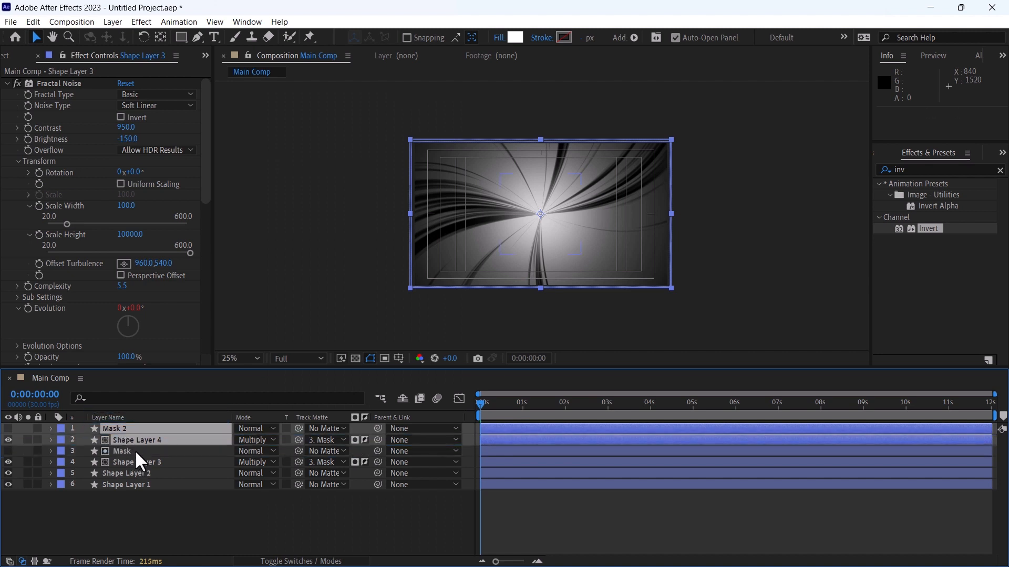
Step: Change the label color of Shape Layer 3 and Shape Layer 4 to pink
left_click(144, 452)
left_click(144, 461)
left_click(74, 440, "ctrl")
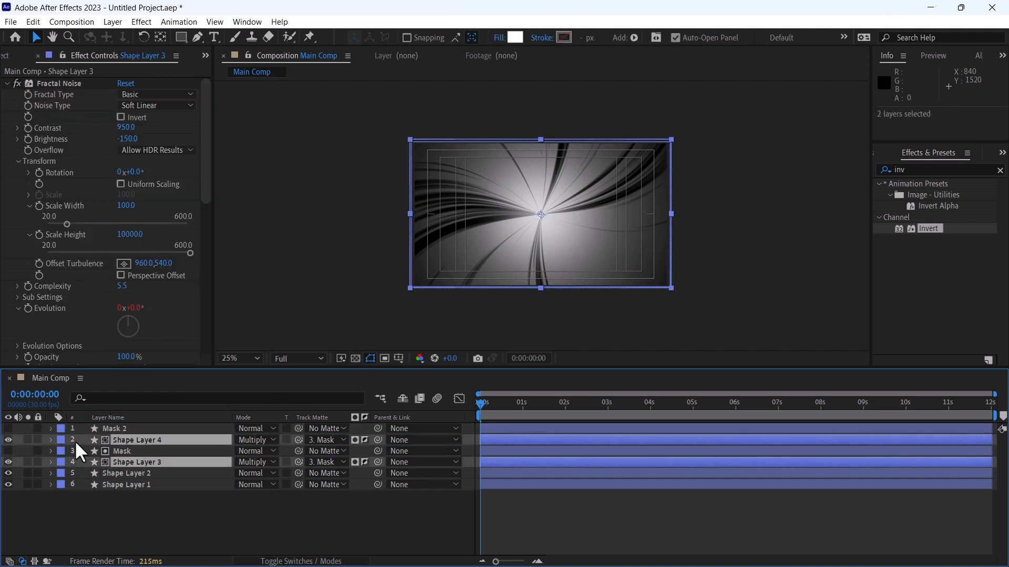
left_click(62, 440)
left_click(92, 376)
Step: Set the Fractal Noise contrast of Shape Layer 4 to 1200
left_click(115, 441)
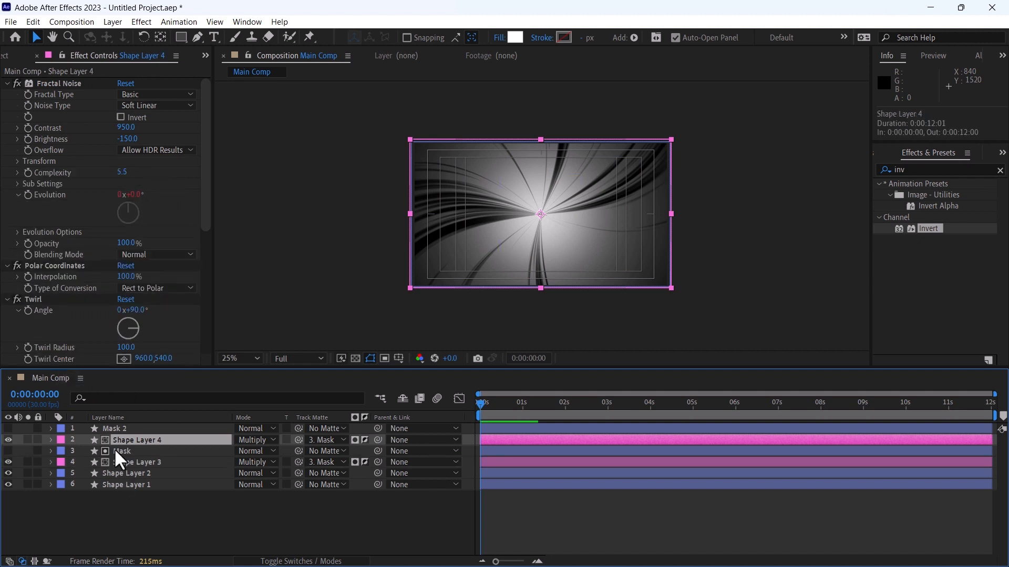
left_click(127, 127)
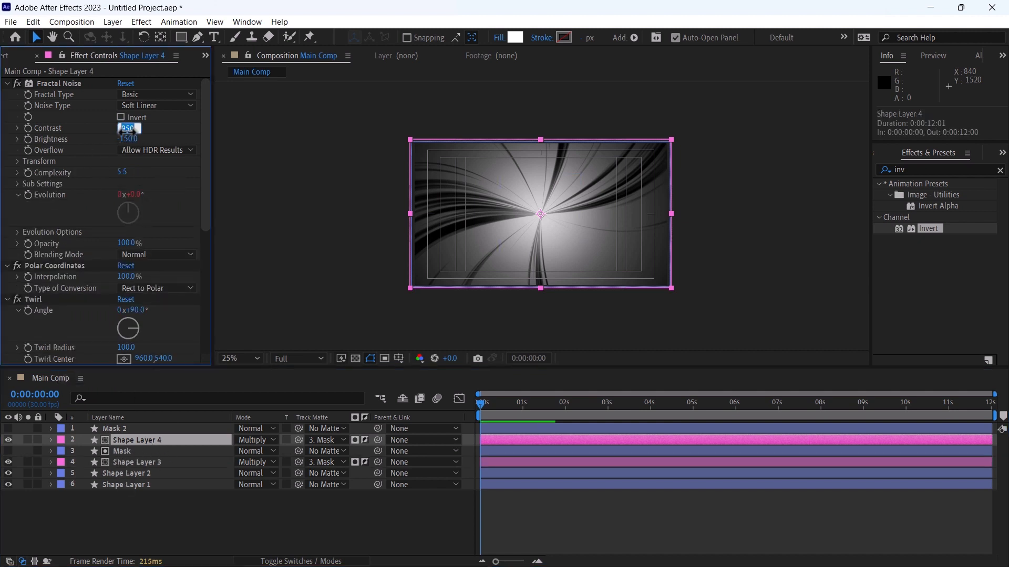
key("Return")
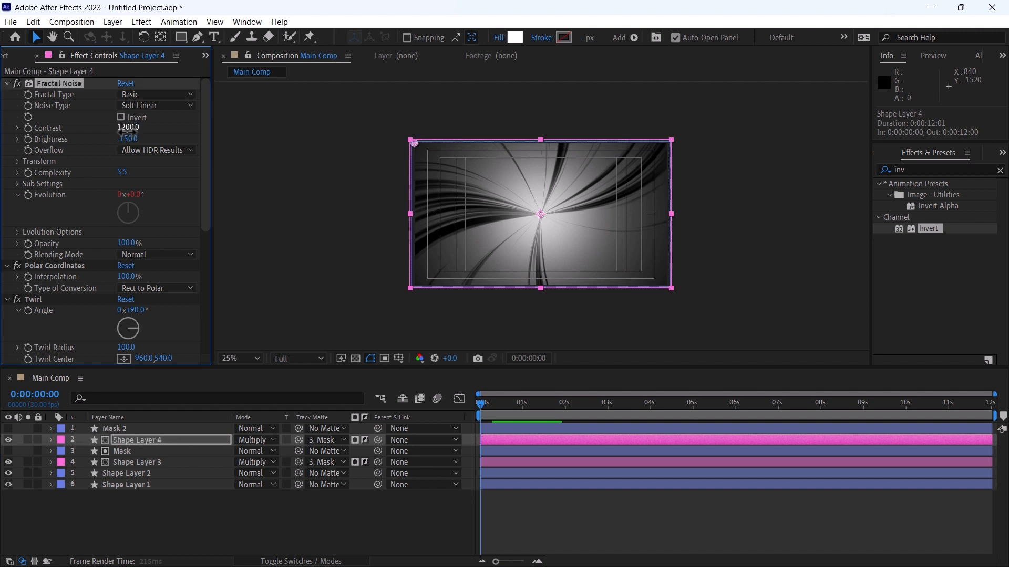
Step: Set the Fractal Noise brightness of Shape Layer 4 to -140 and its noise rotation to 50°
left_click(129, 139)
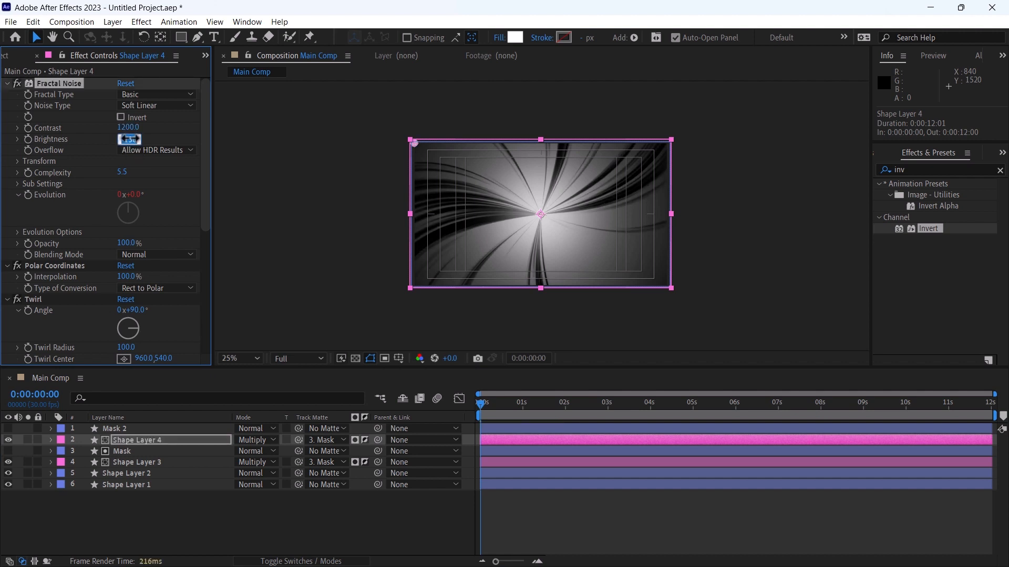
key("Return")
left_click(17, 162)
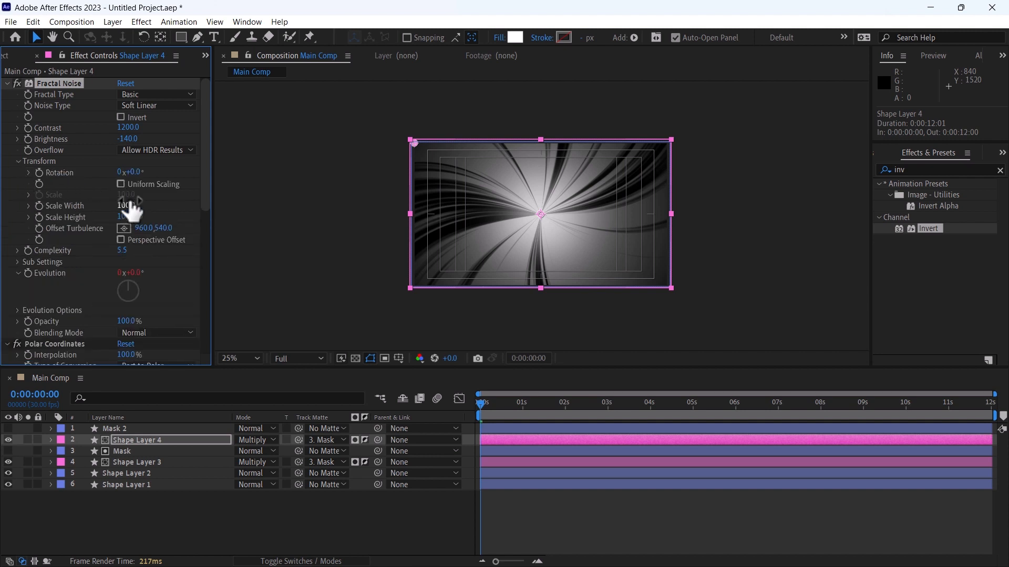
left_click(135, 172)
type("50")
key("Return")
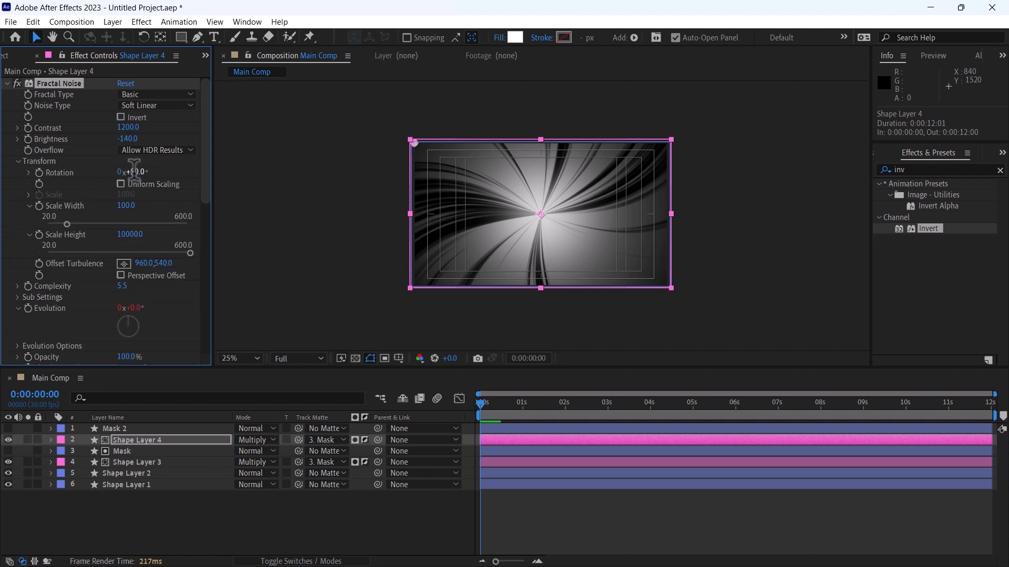
Step: Apply the Tint effect to Shape Layer 4 and map black to a dark gray of about 23% brightness
left_click(912, 169)
type("tint")
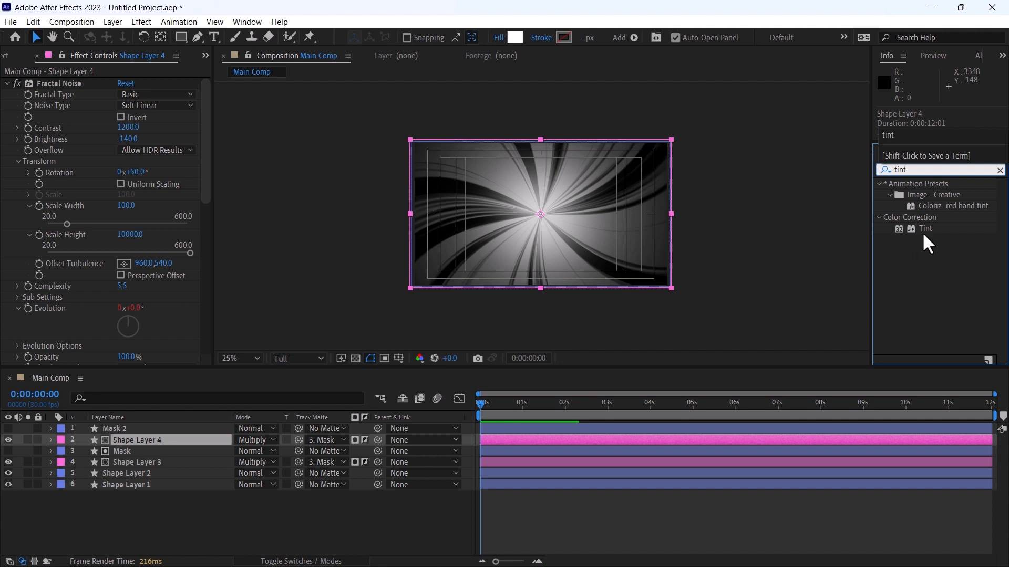
left_click_drag(925, 231, 116, 442)
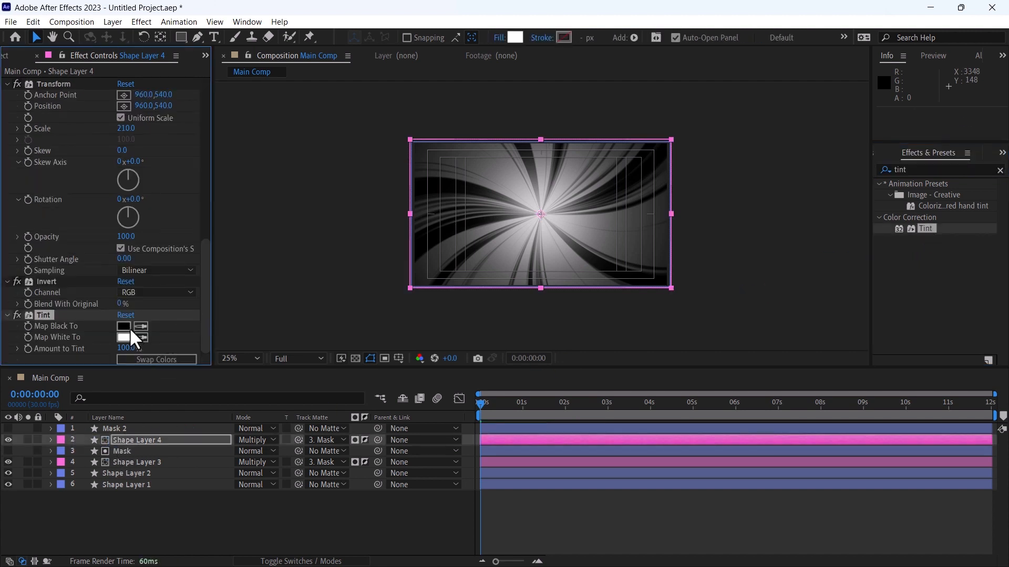
left_click(129, 328)
left_click_drag(79, 397, 33, 440)
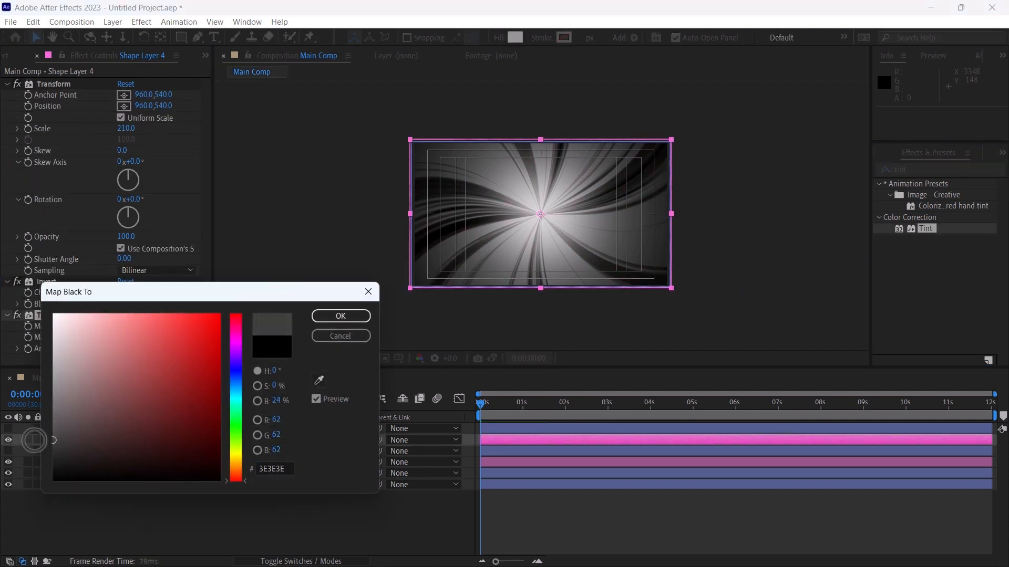
left_click(315, 316)
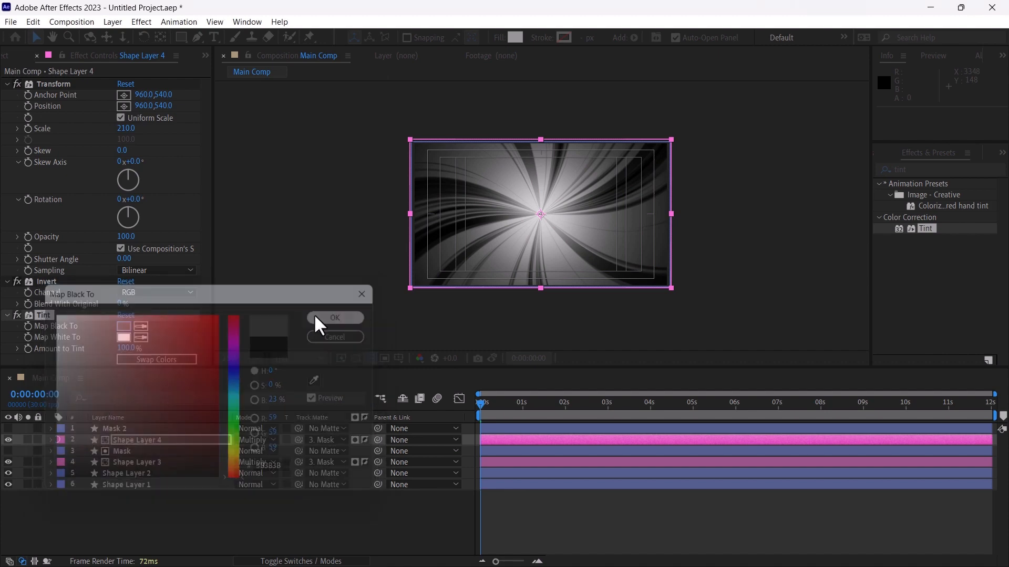
Step: Duplicate Mask 2 and Shape Layer 4 together and stack both copies above the originals
left_click(123, 428, "ctrl")
key("ctrl+d")
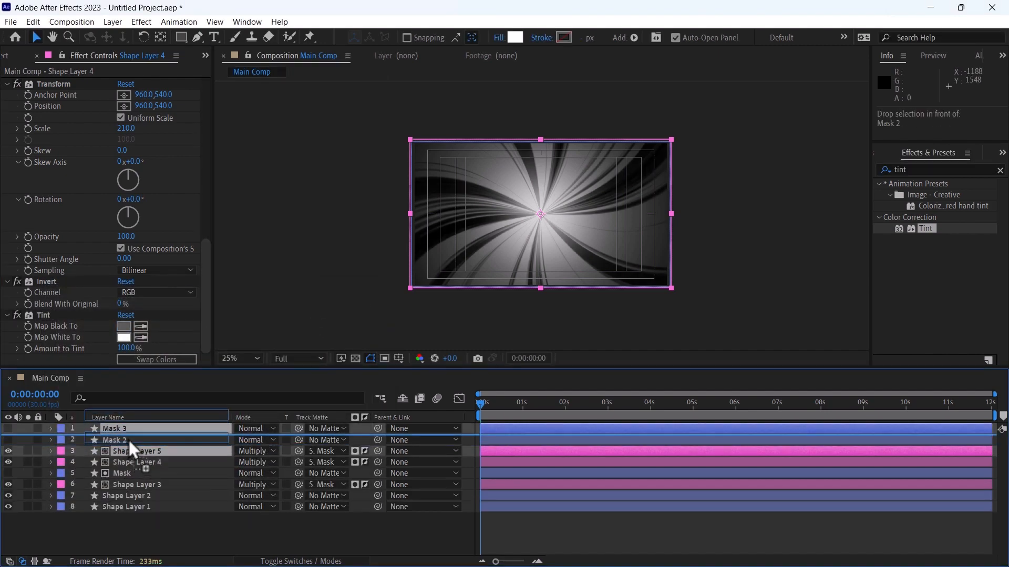
left_click(134, 450)
Step: Set the Fractal Noise contrast of Shape Layer 5 to 1600 and its brightness to -150
left_click(136, 440)
left_click(130, 129)
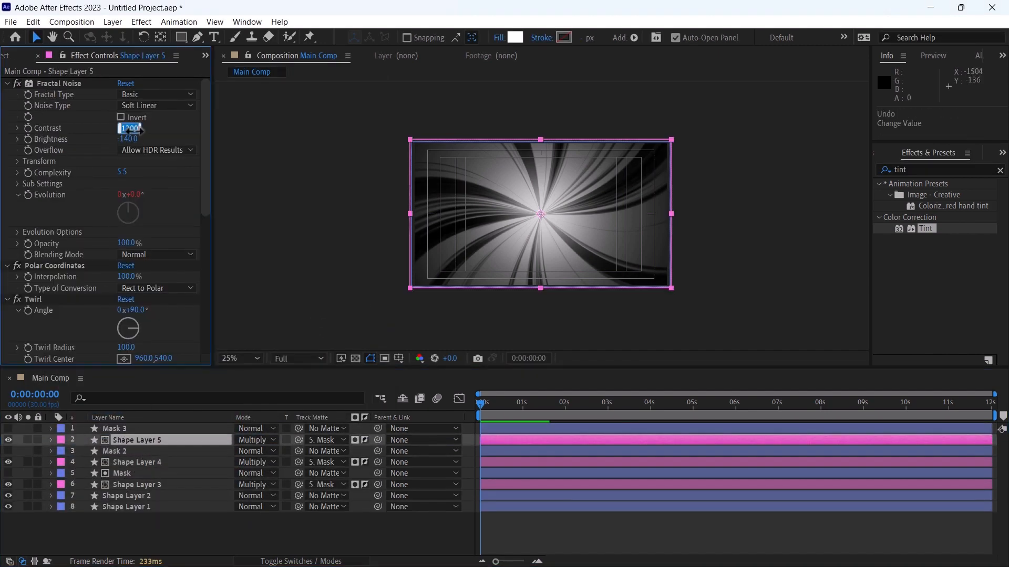
key("Return")
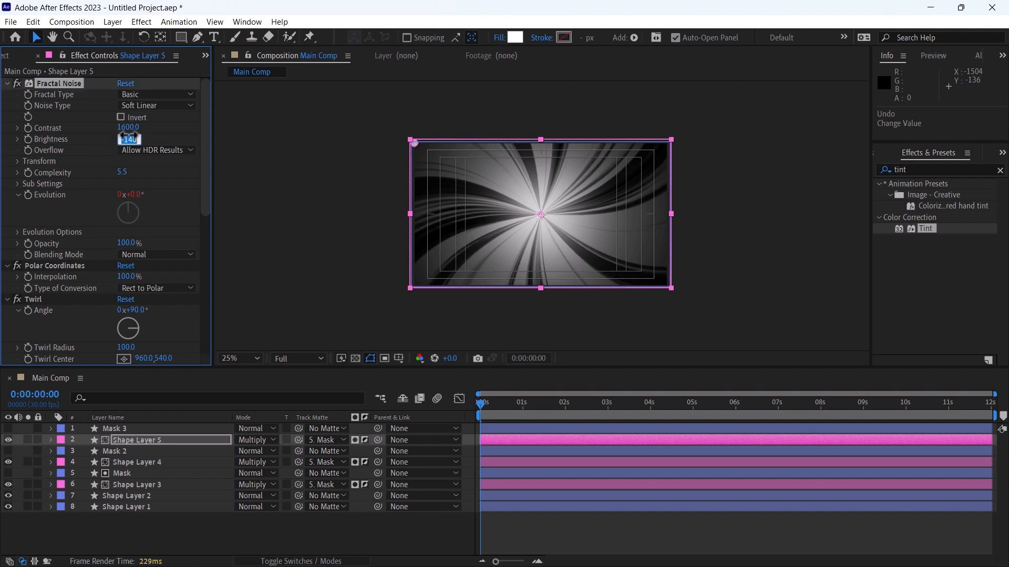
type("-150")
key("Return")
Step: Set the Fractal Noise rotation of Shape Layer 5 to 75°
scroll(105, 175, "down", 1)
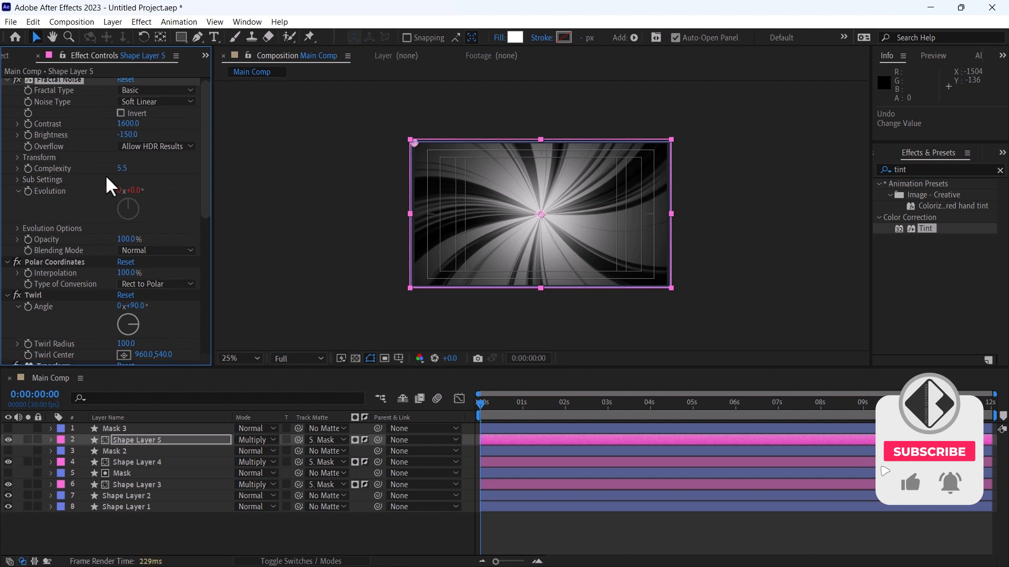
left_click(17, 158)
left_click(135, 169)
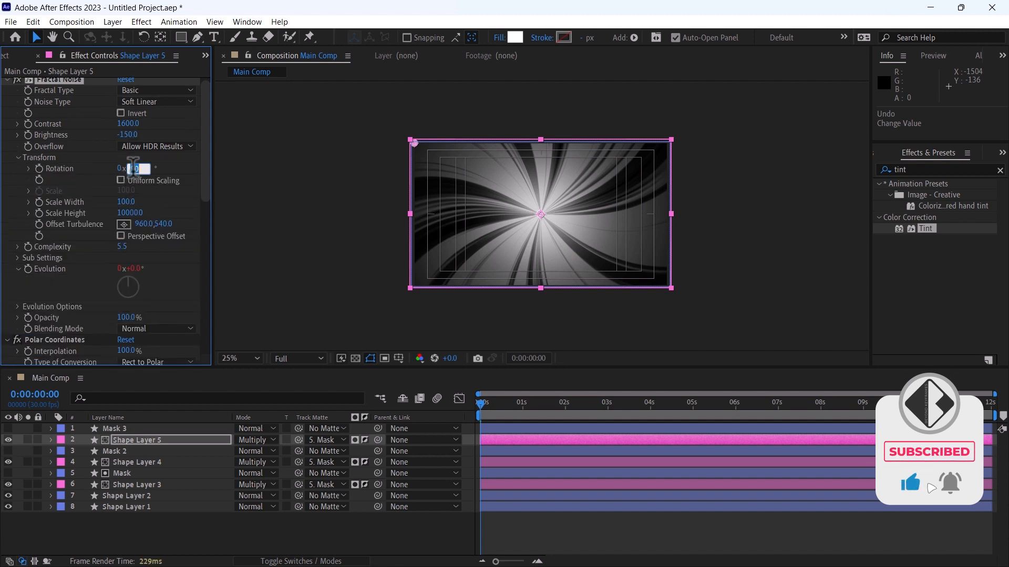
type("75")
key("Return")
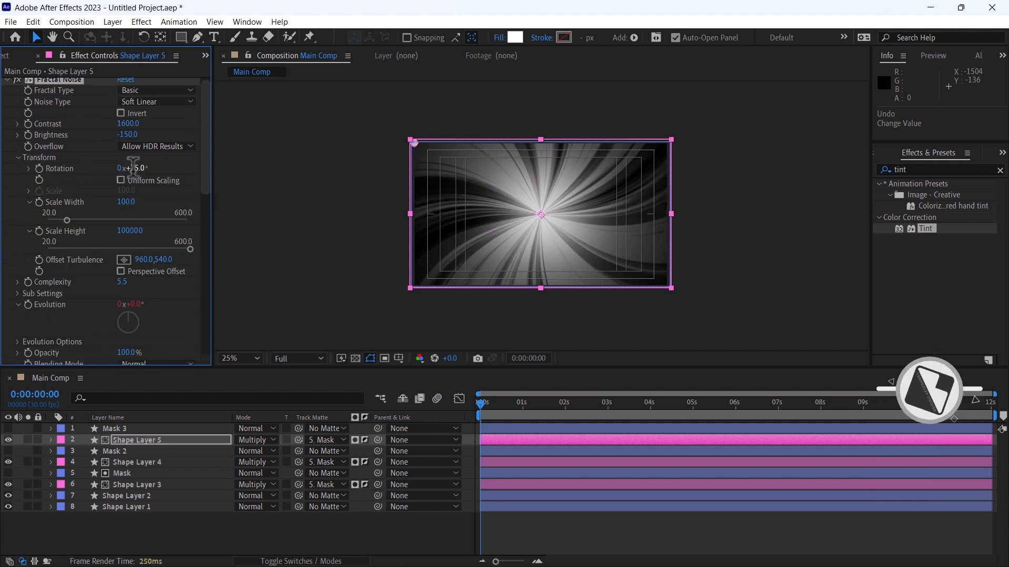
Step: Duplicate Mask 3 and Shape Layer 5 together and stack both copies above the originals
left_click(138, 439)
key("ctrl+shift+Up")
key("ctrl+d")
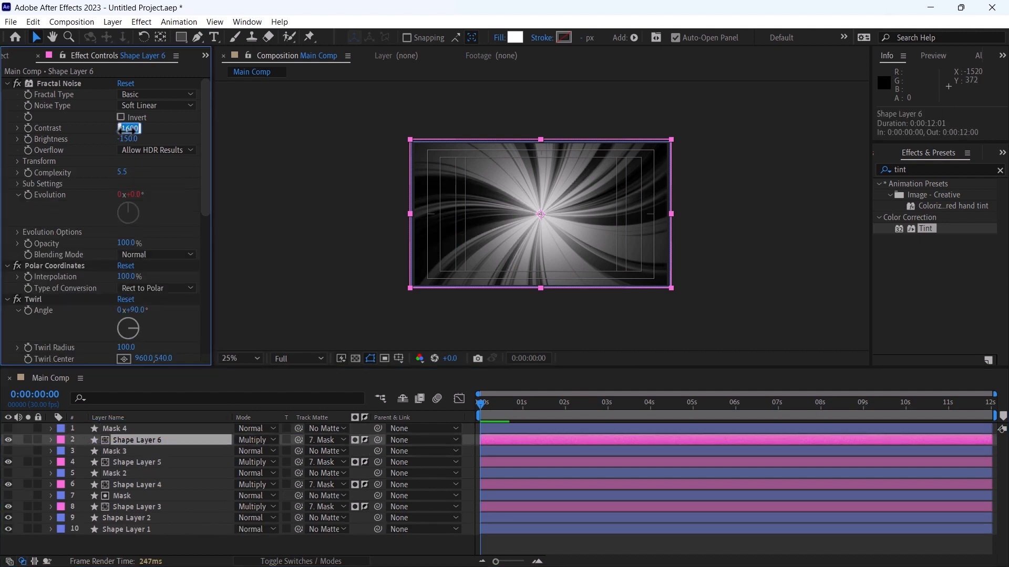
Step: Set the Fractal Noise contrast of Shape Layer 6 to 750 and its brightness to -160
type("750")
key("Return")
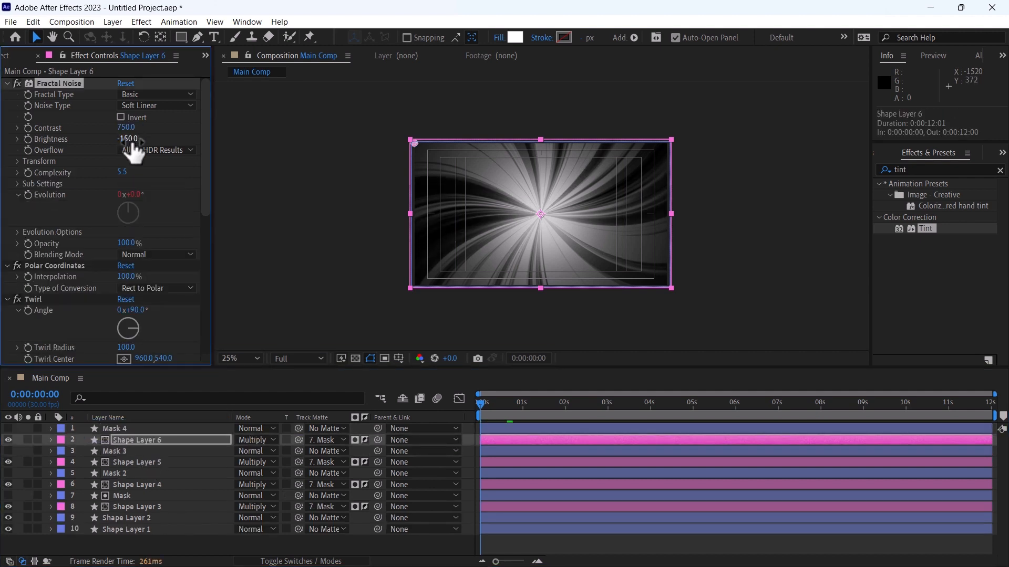
left_click(130, 140)
type("-160")
key("Return")
Step: Set the Fractal Noise rotation of Shape Layer 6 to 80° and delete the layer's Invert effect
scroll(204, 175, "down", 2)
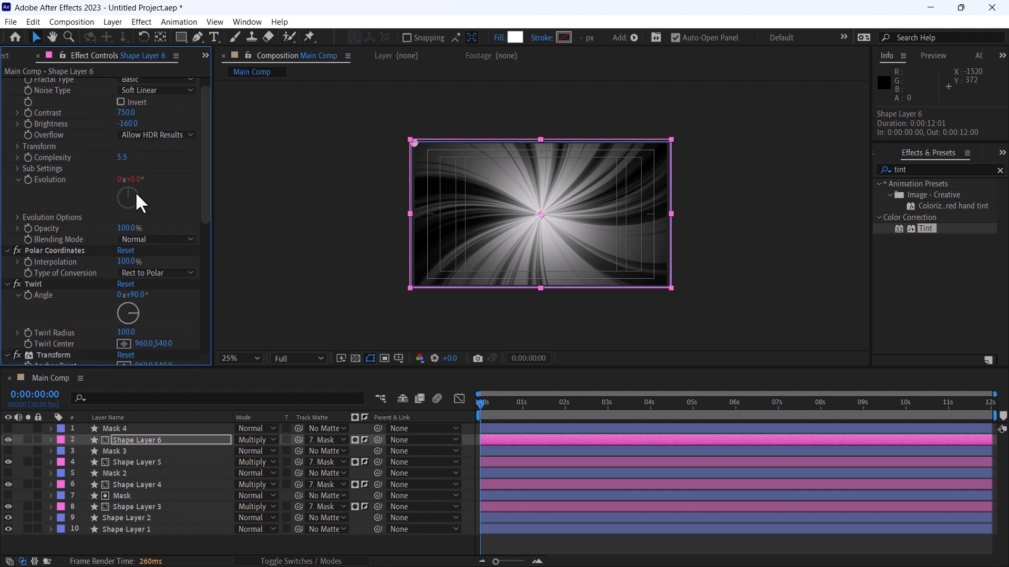
left_click(17, 147)
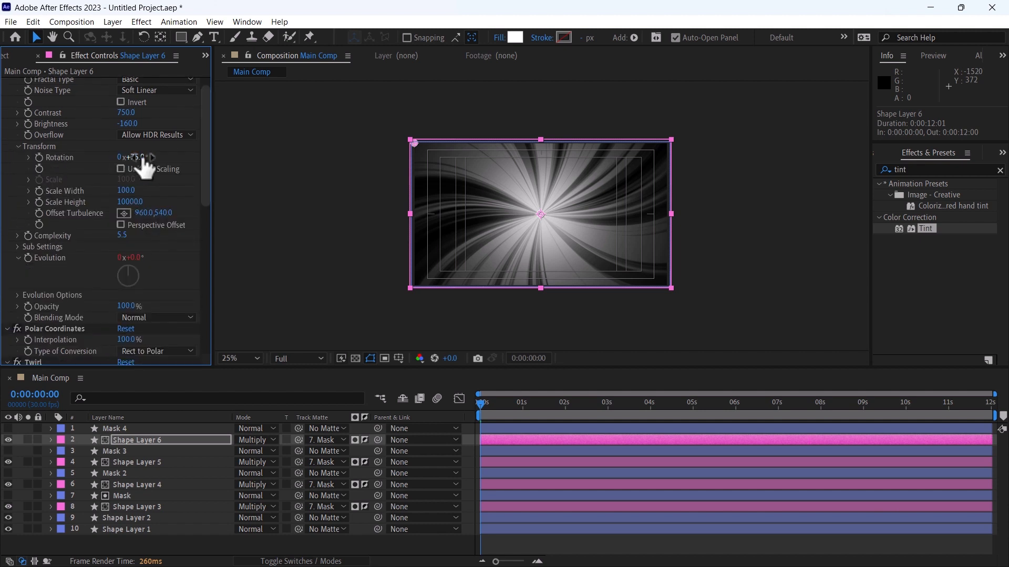
left_click(137, 156)
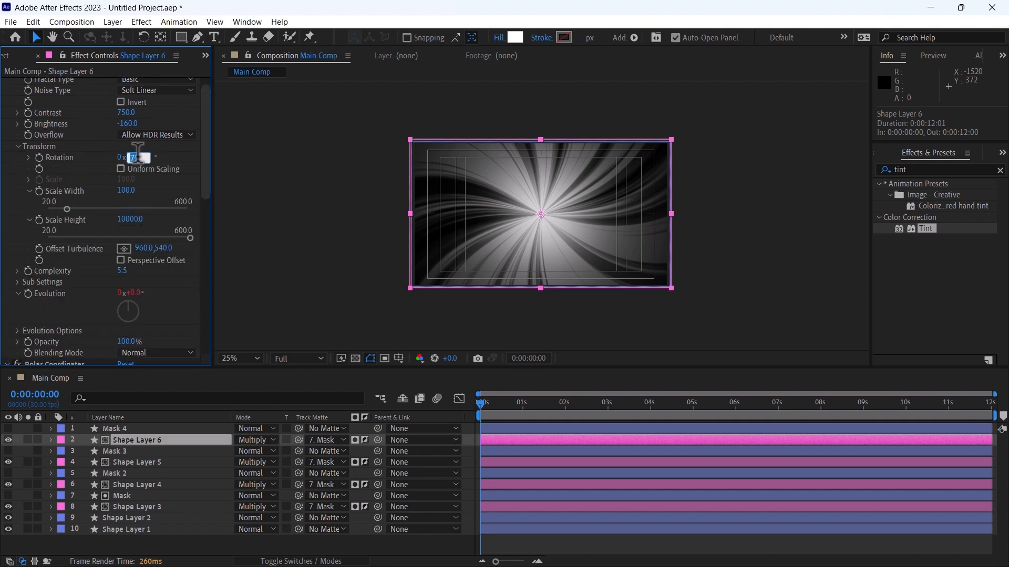
type("90")
left_click(51, 280)
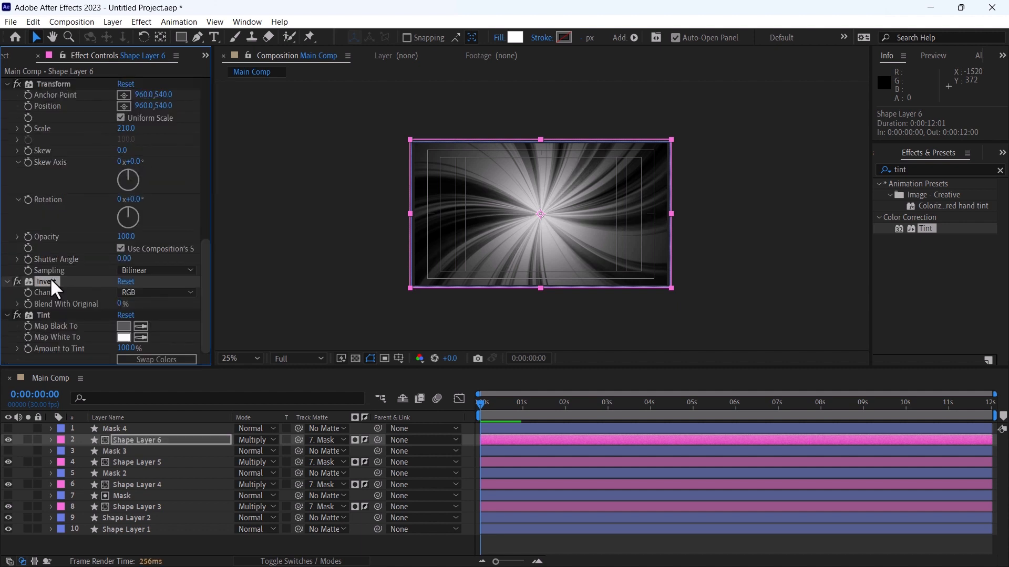
key("Delete")
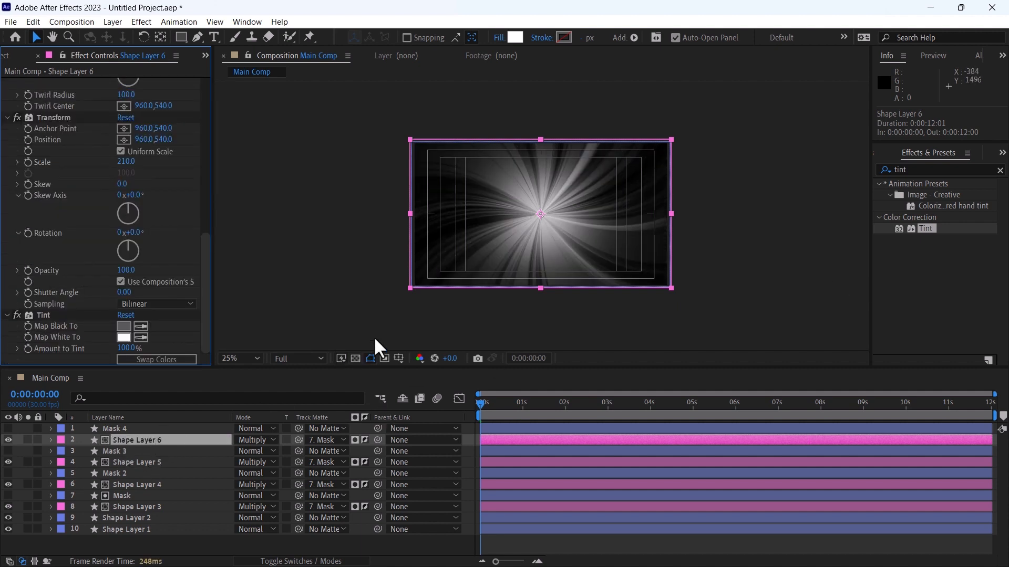
Step: Apply the Stylize Glow effect to Shape Layer 6 with a glow radius of 30
left_click(918, 170)
left_click(918, 169)
type("glow")
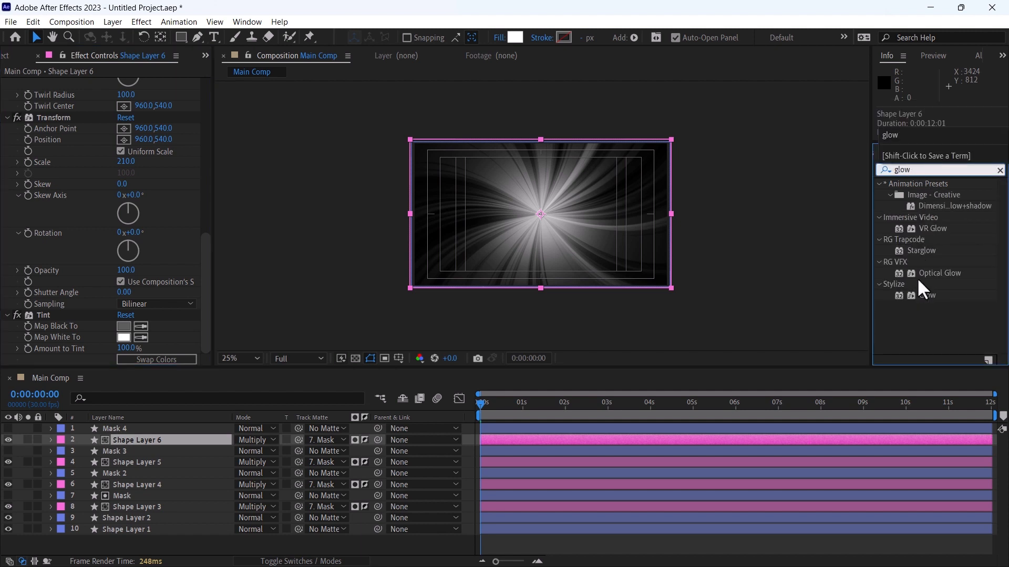
left_click_drag(924, 294, 134, 438)
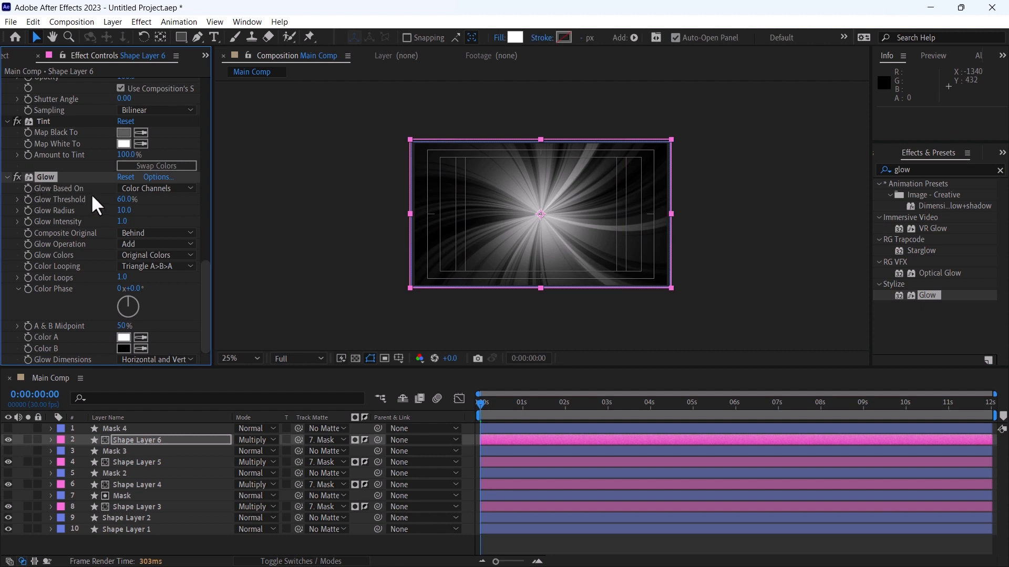
left_click(130, 215)
type("30")
key("Return")
Step: Reset the Tint effect of Shape Layer 6, and duplicate its Glow effect with the copy's radius set to 150
left_click(42, 121)
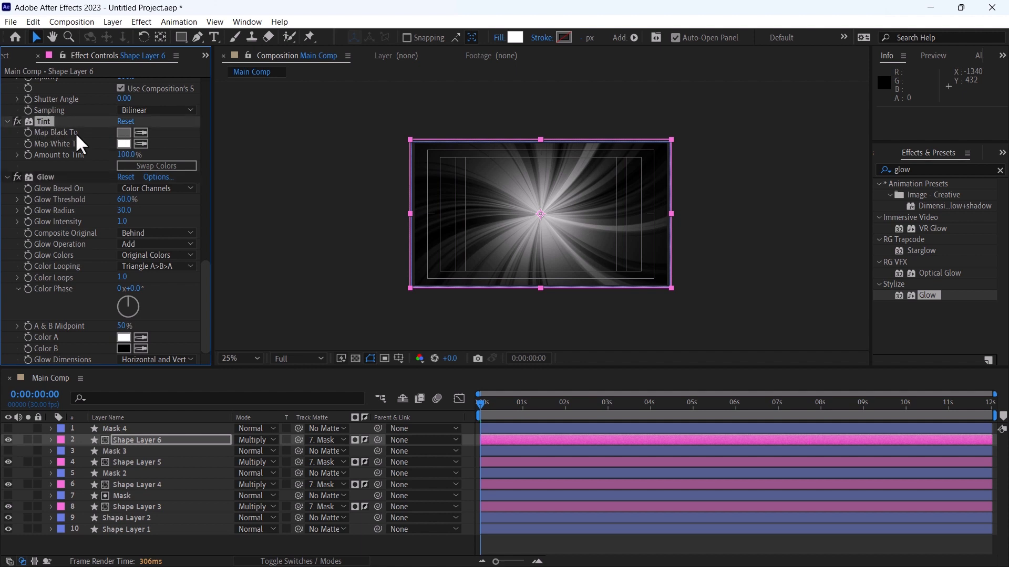
left_click(122, 122)
left_click(46, 178)
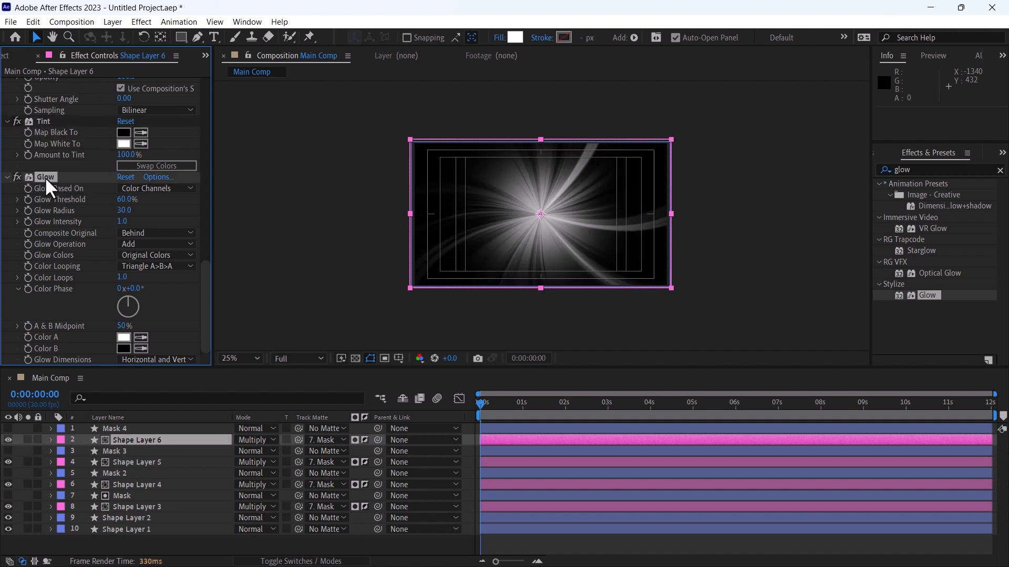
key("ctrl+d")
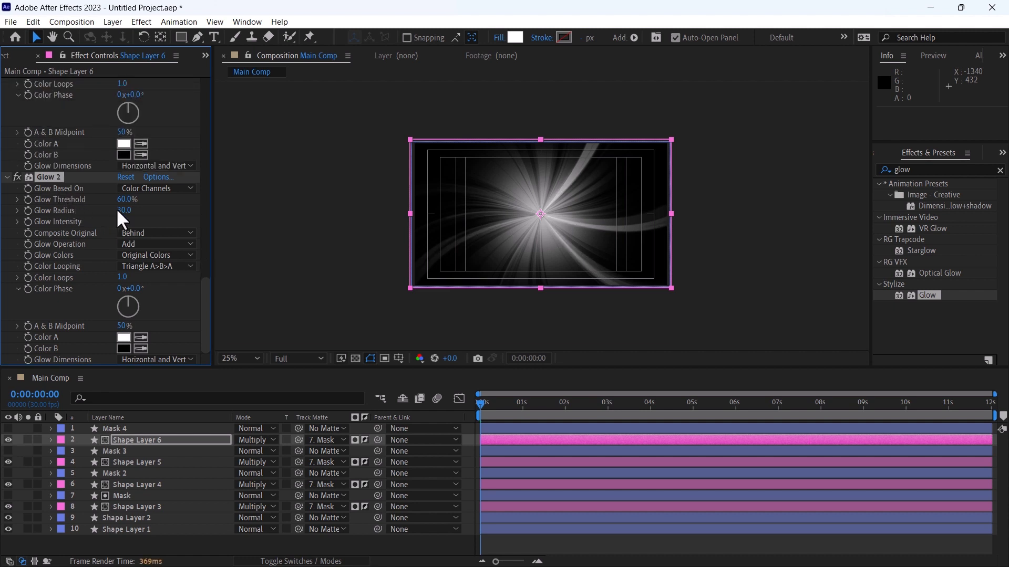
left_click_drag(125, 211, 120, 209)
Step: Change the blending mode of Shape Layer 6 to Screen
left_click(153, 436)
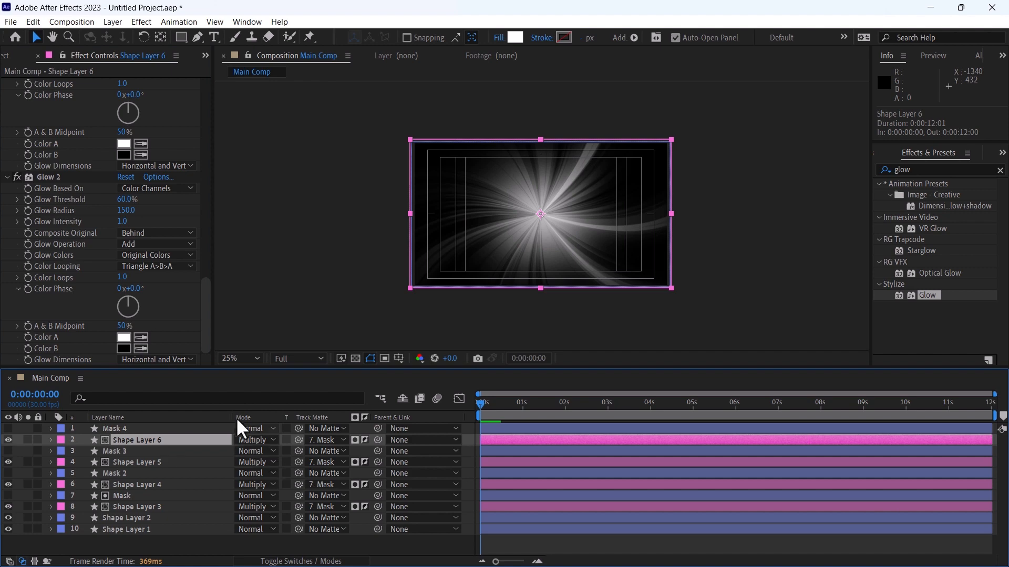
left_click(253, 440)
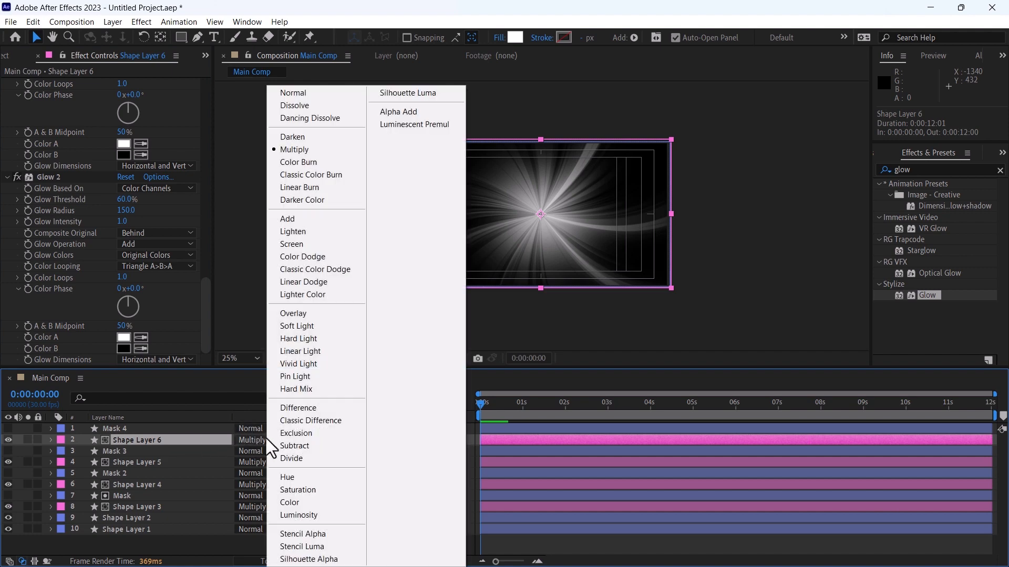
left_click(298, 243)
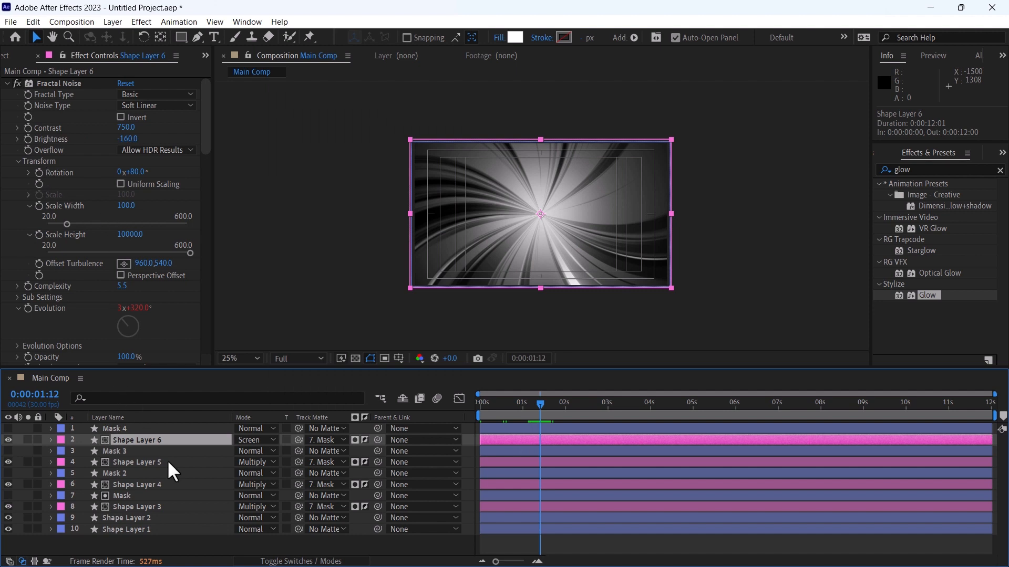
Step: Set the Fractal Noise scale width of Shape Layer 6 to 50
left_click(126, 206)
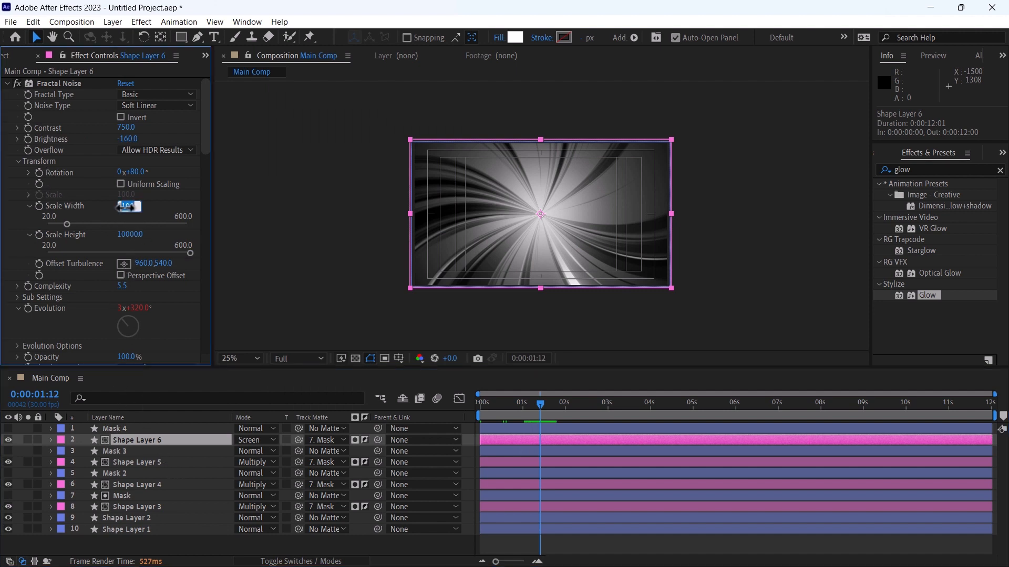
type("50")
key("Return")
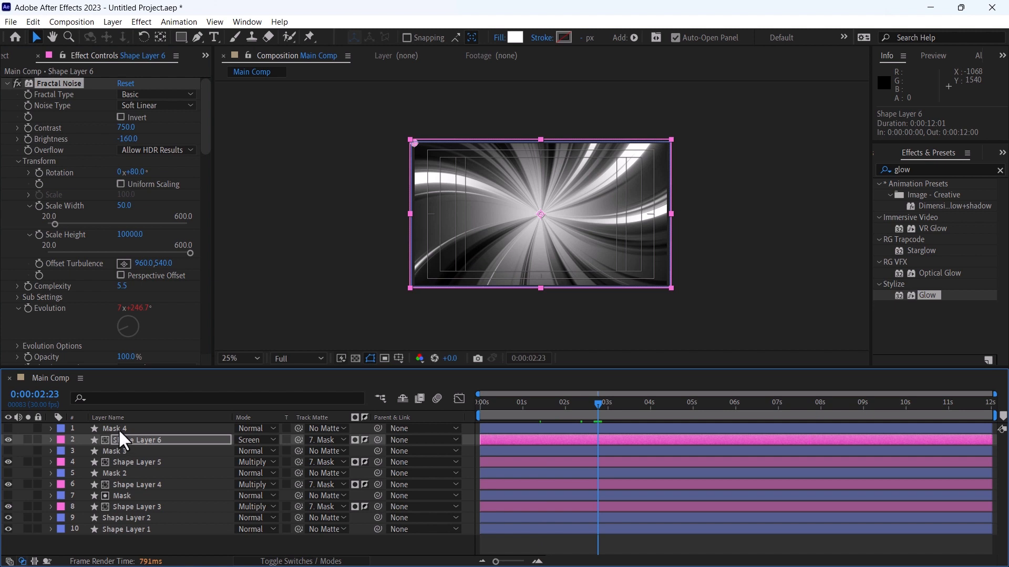
Step: Duplicate Mask 4 and Shape Layer 6 together and stack both copies above the originals
left_click(119, 429, "ctrl")
left_click(132, 437, "ctrl")
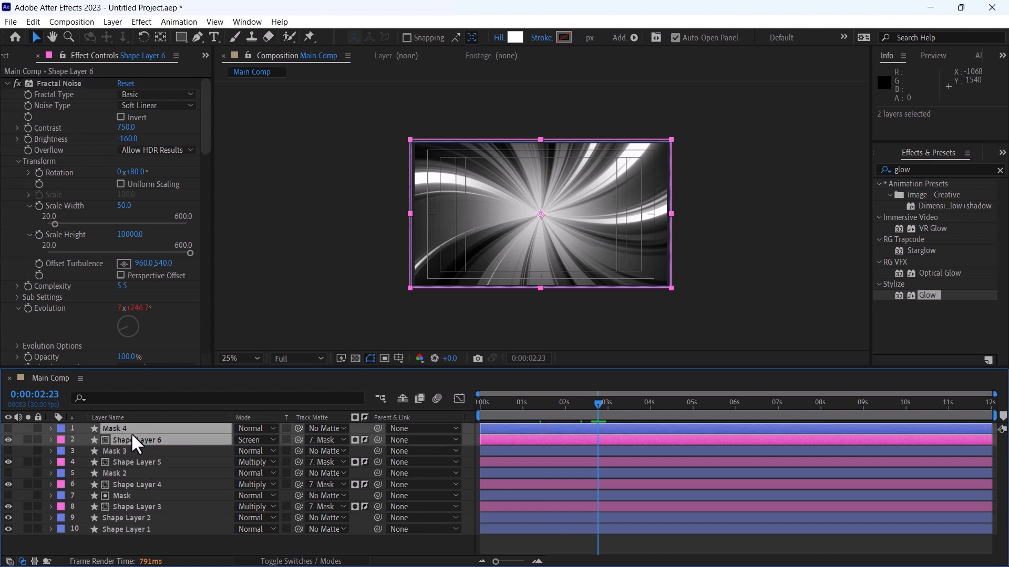
key("ctrl+d")
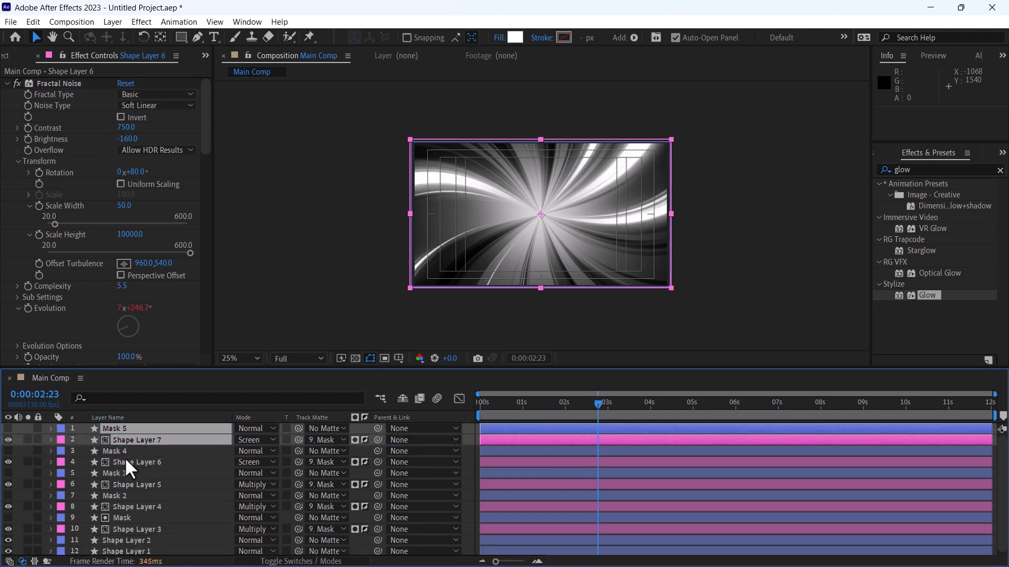
Step: Delete both Glow effects from Shape Layer 7
left_click(139, 439)
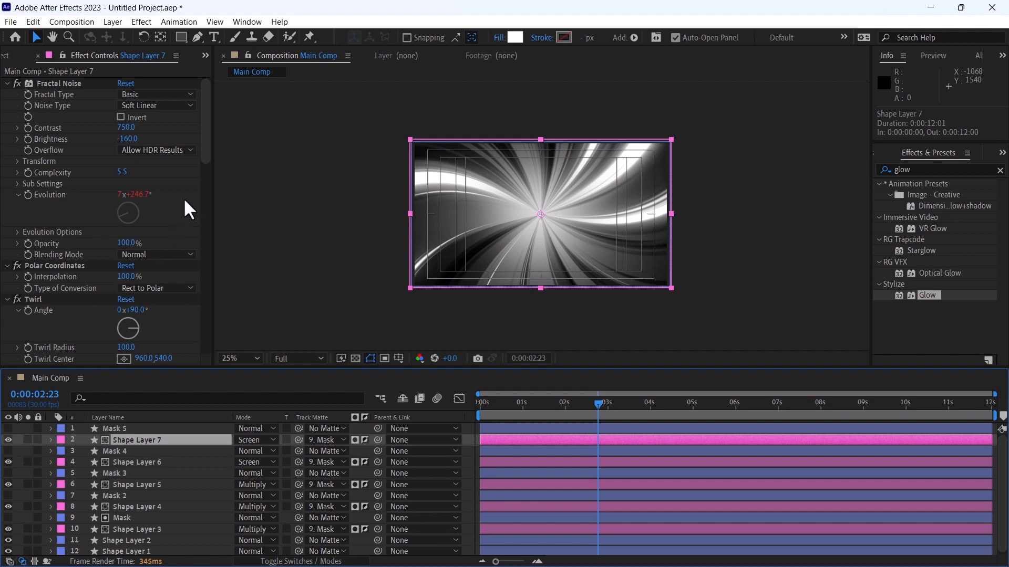
left_click_drag(206, 154, 197, 327)
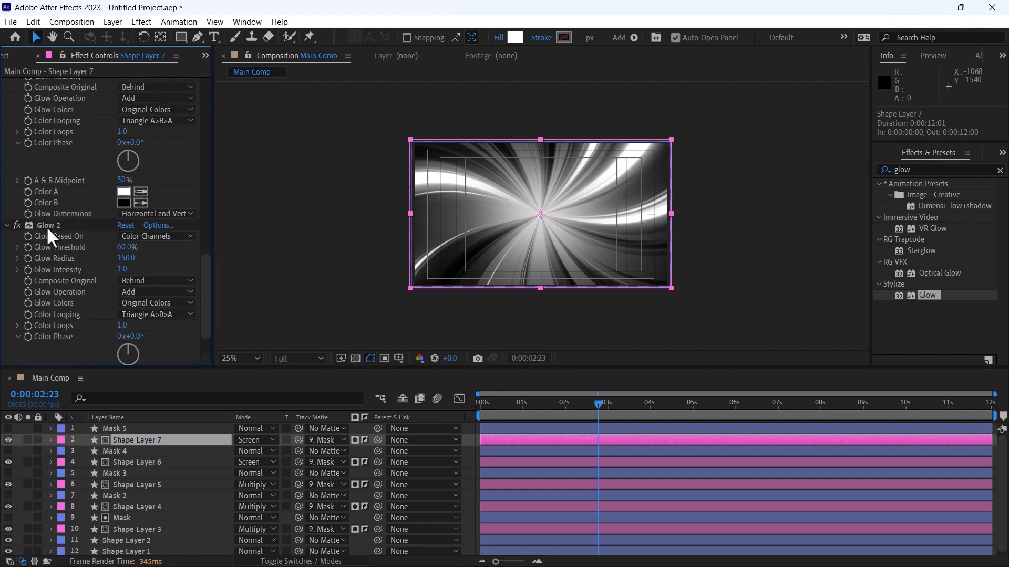
left_click(47, 227)
key("Delete")
left_click(45, 179)
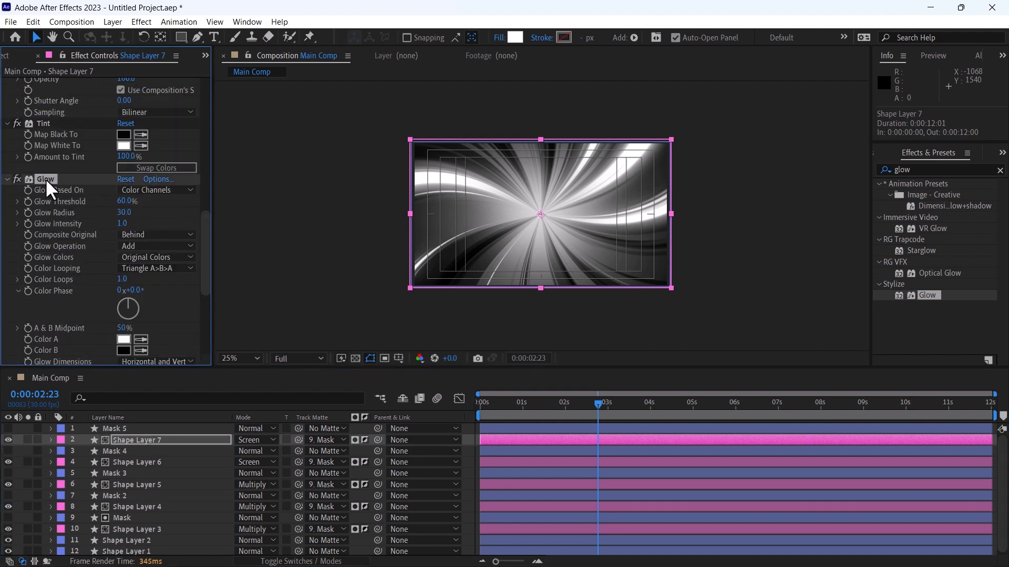
key("Delete")
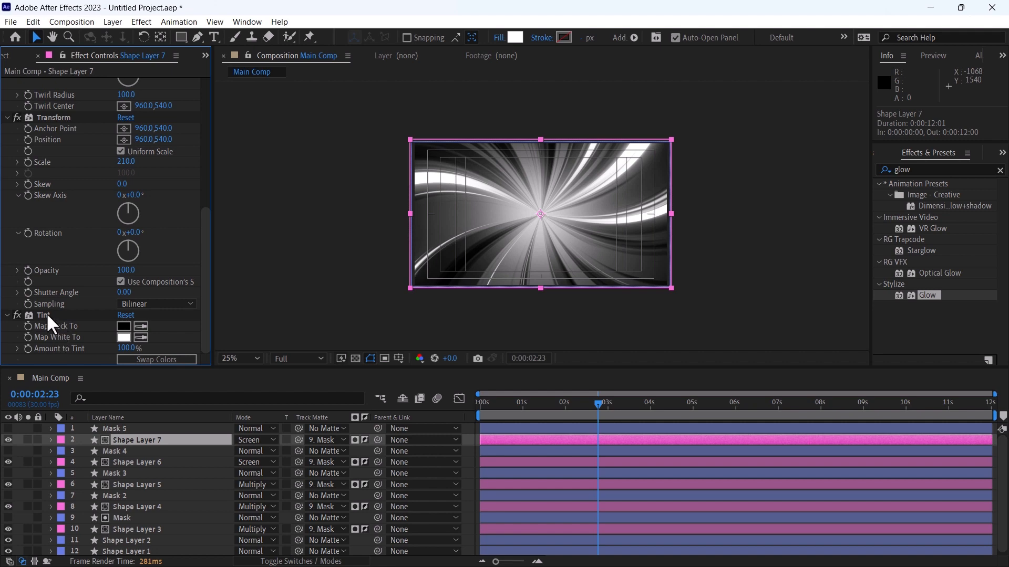
Step: Set the Tint effect of Shape Layer 7 to map white to grey 878787
left_click(124, 337)
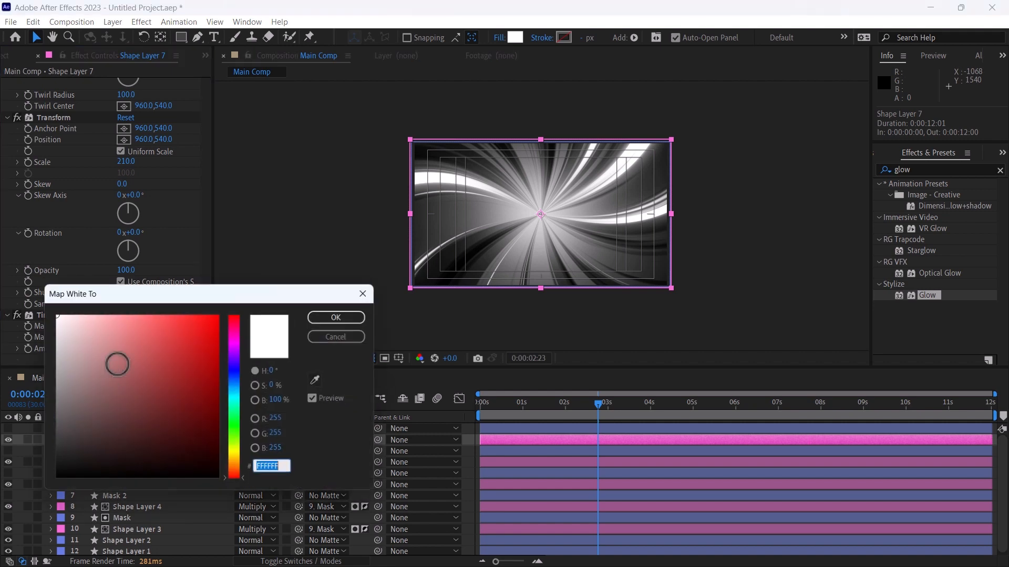
left_click_drag(117, 360, 29, 393)
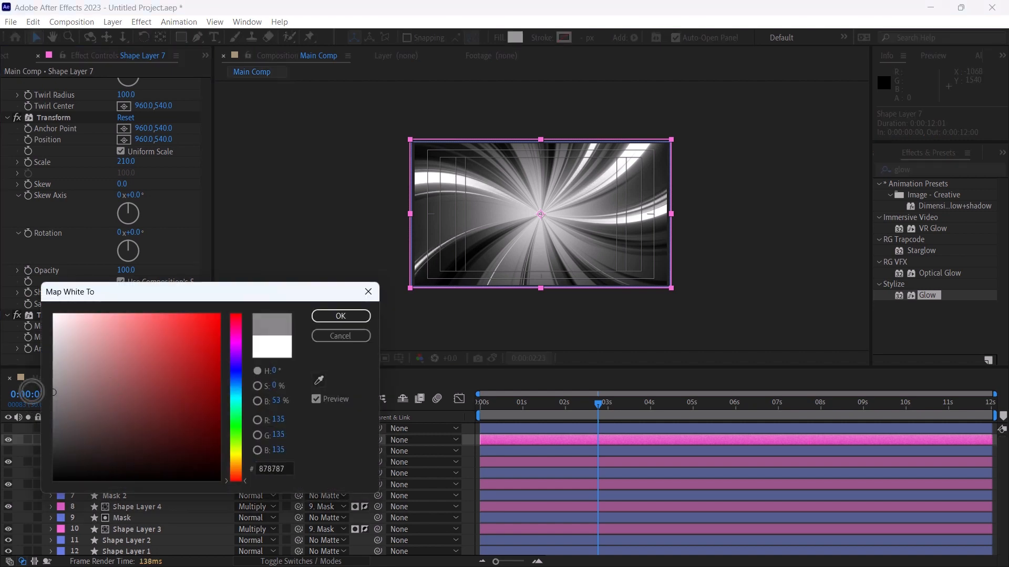
left_click(318, 318)
Step: Set the Fractal Noise transform rotation of Shape Layer 7 to 125°
left_click(128, 438)
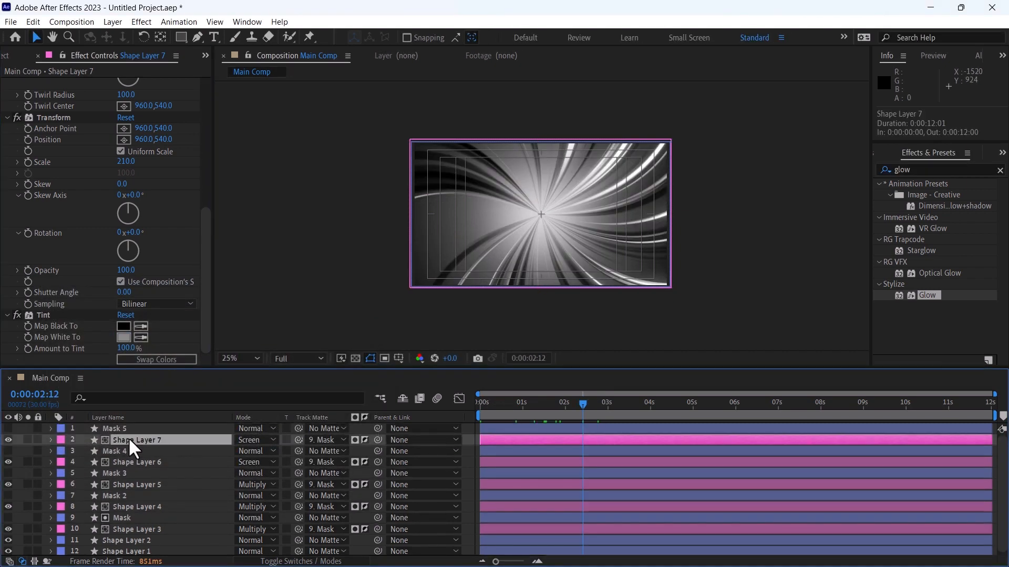
left_click_drag(204, 232, 206, 104)
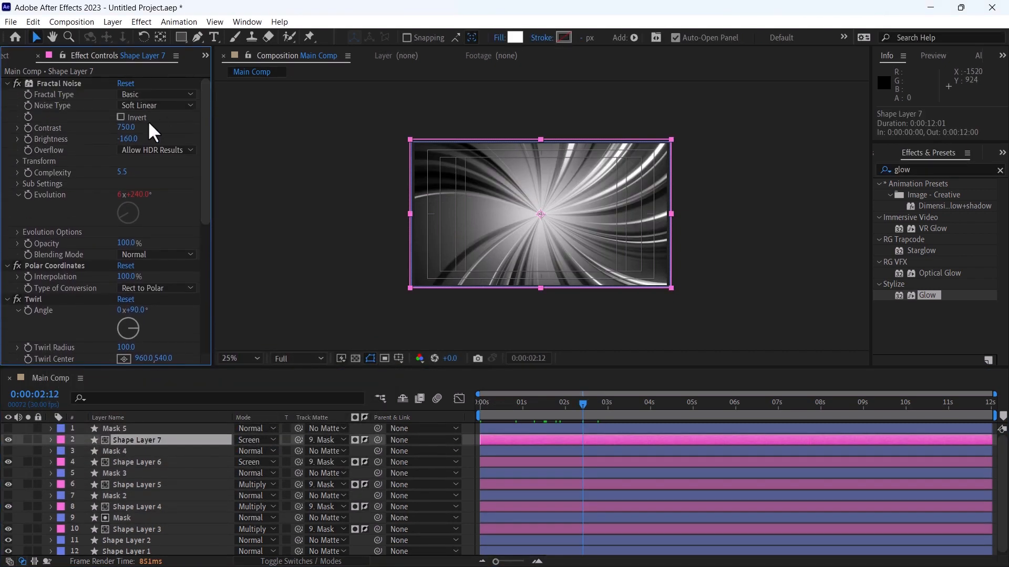
left_click(16, 161)
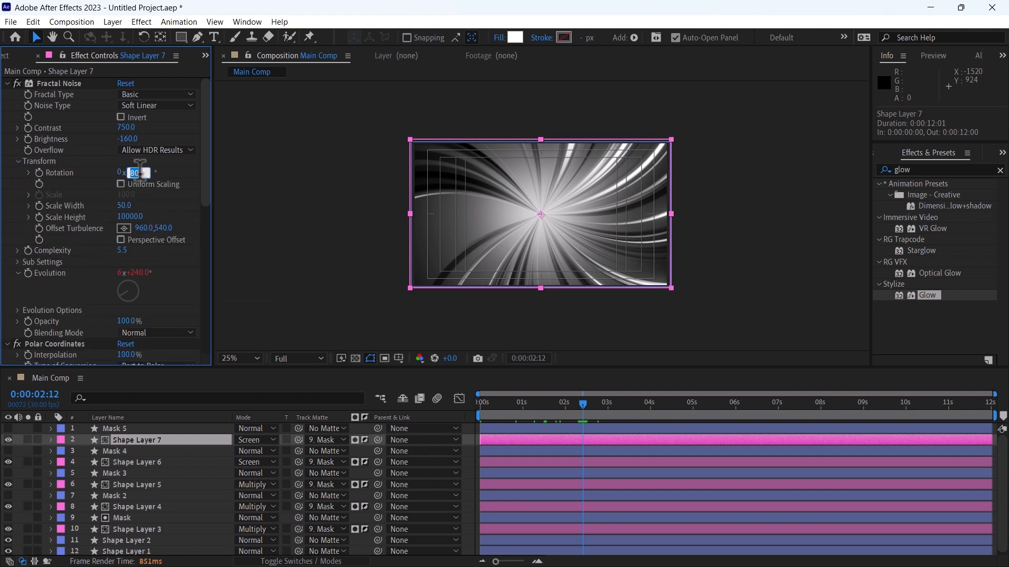
type("120")
key("Return")
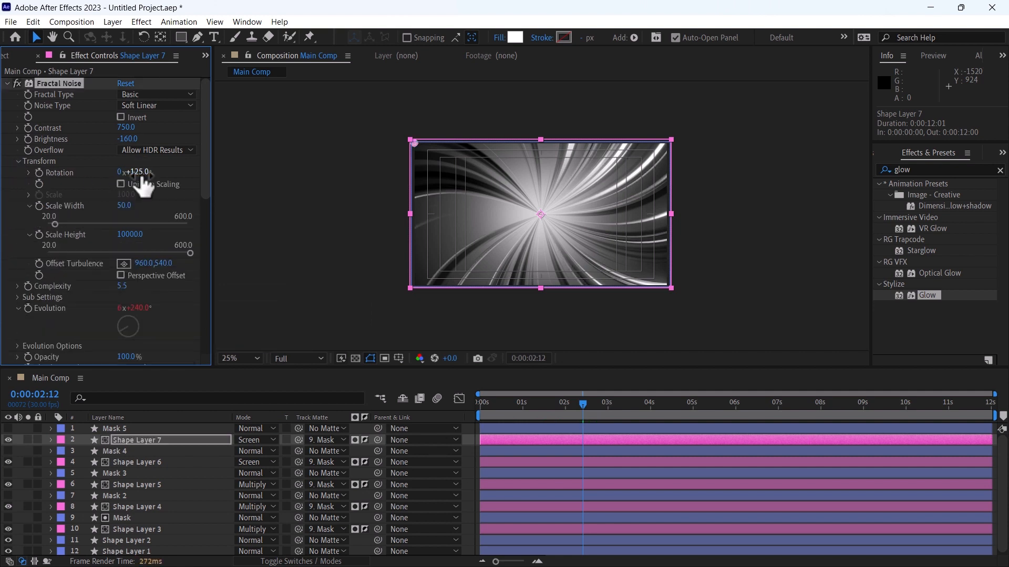
Step: Create a new composition from Main Comp and apply the CC Toner effect to the nested Main Comp layer
key("ctrl+0")
left_click_drag(40, 361, 40, 360)
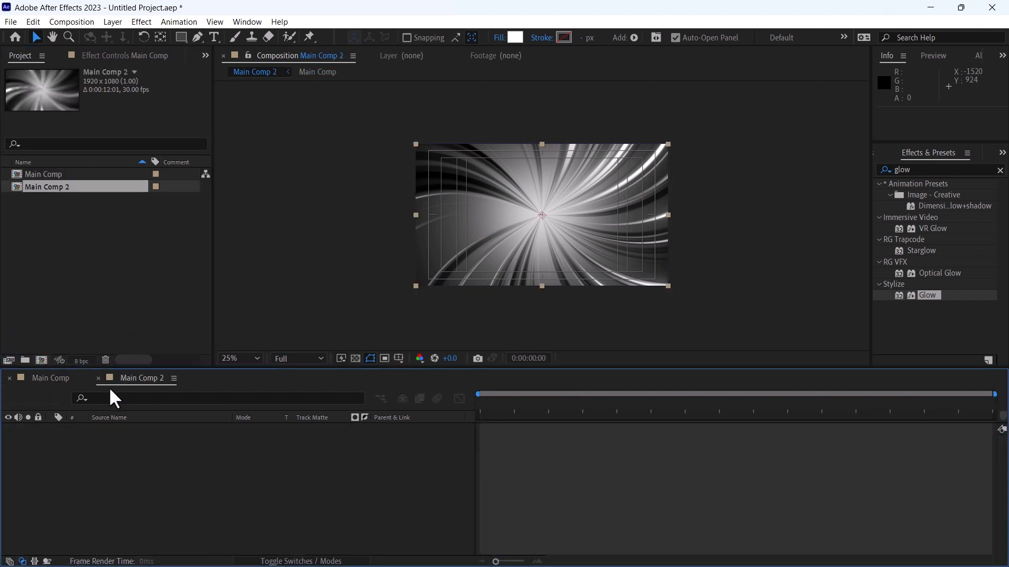
left_click(915, 170)
double_click(916, 171)
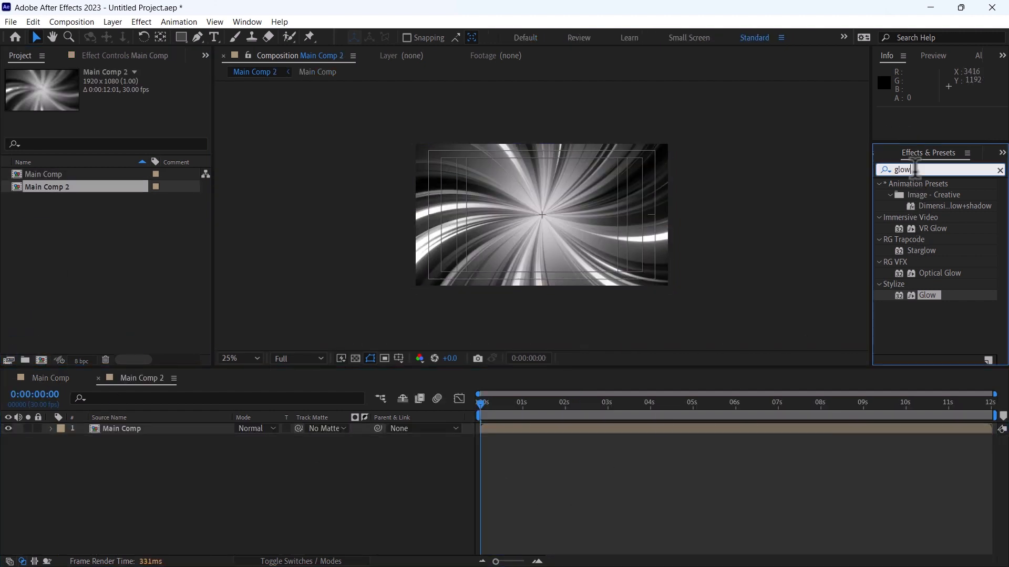
type("cc ton")
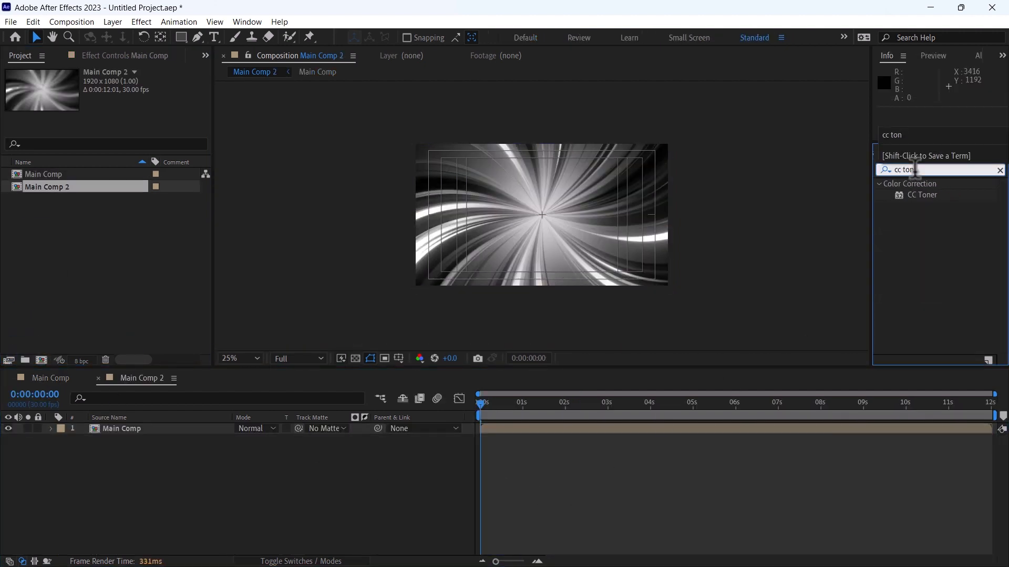
left_click_drag(932, 196, 614, 434)
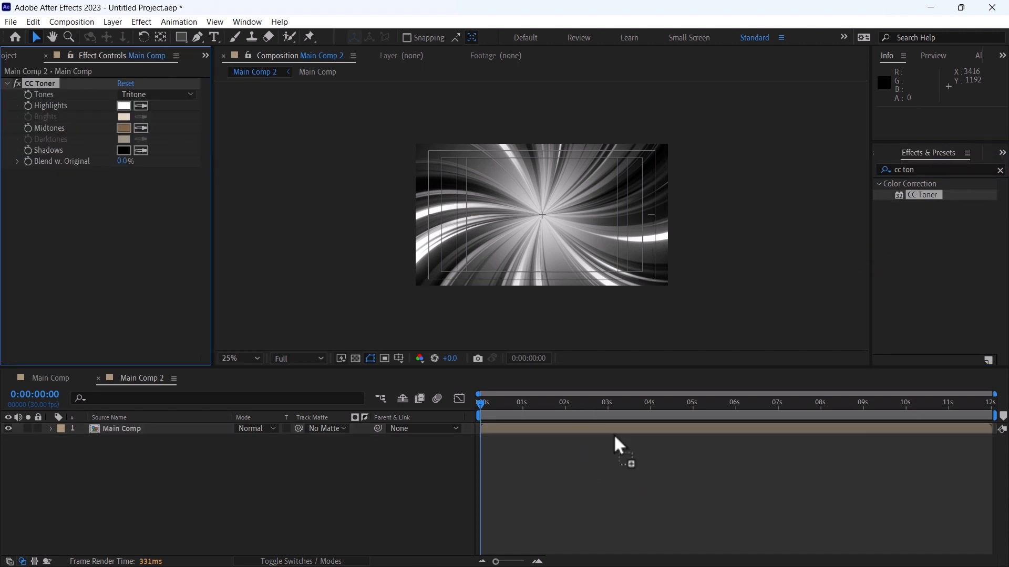
Step: Try the Duotone option of CC Toner, and set its Tones to Pentone
left_click(158, 94)
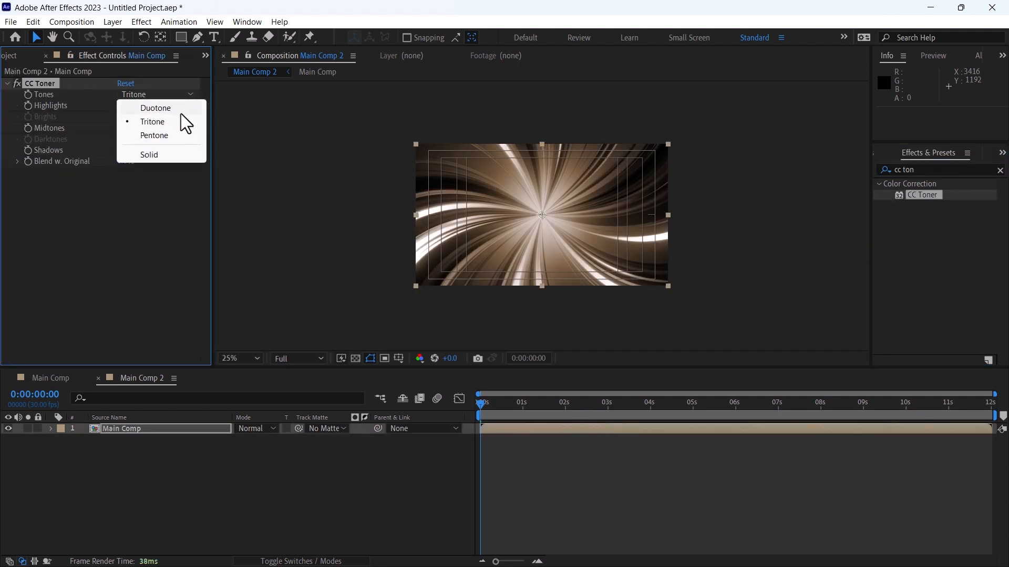
left_click(181, 113)
left_click(156, 94)
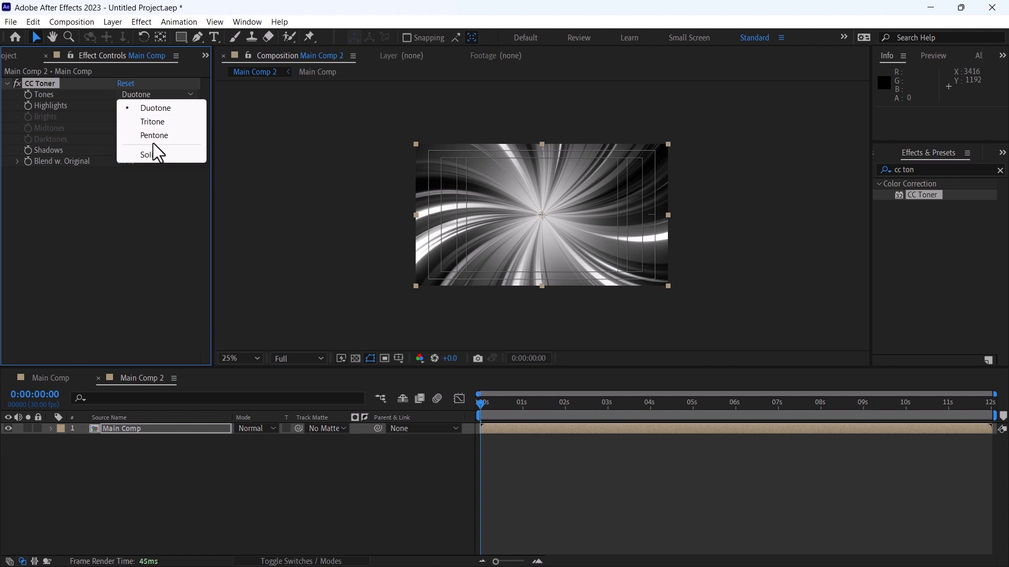
left_click(149, 138)
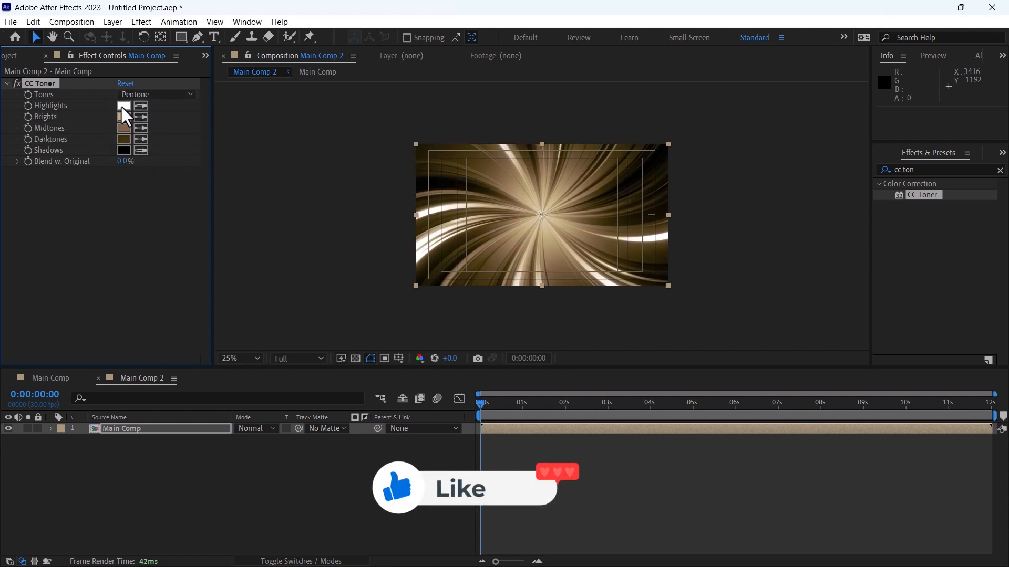
Step: Set CC Toner's Brights to blue 286FC4, Midtones to vivid blue and Darktones to muted blue-violet
left_click(123, 117)
left_click_drag(239, 450, 241, 387)
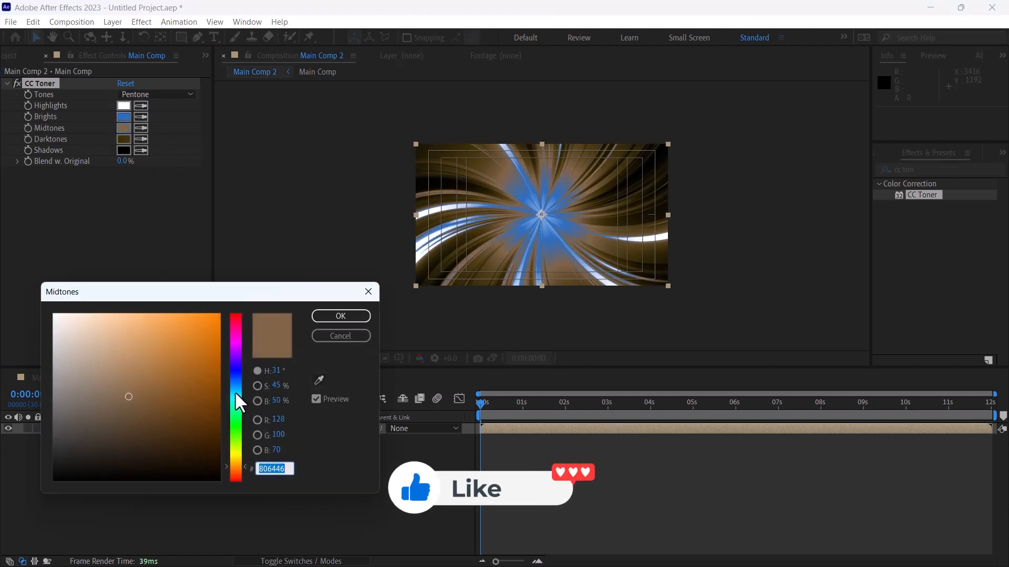
left_click_drag(236, 405, 236, 367)
left_click(209, 304)
key("Return")
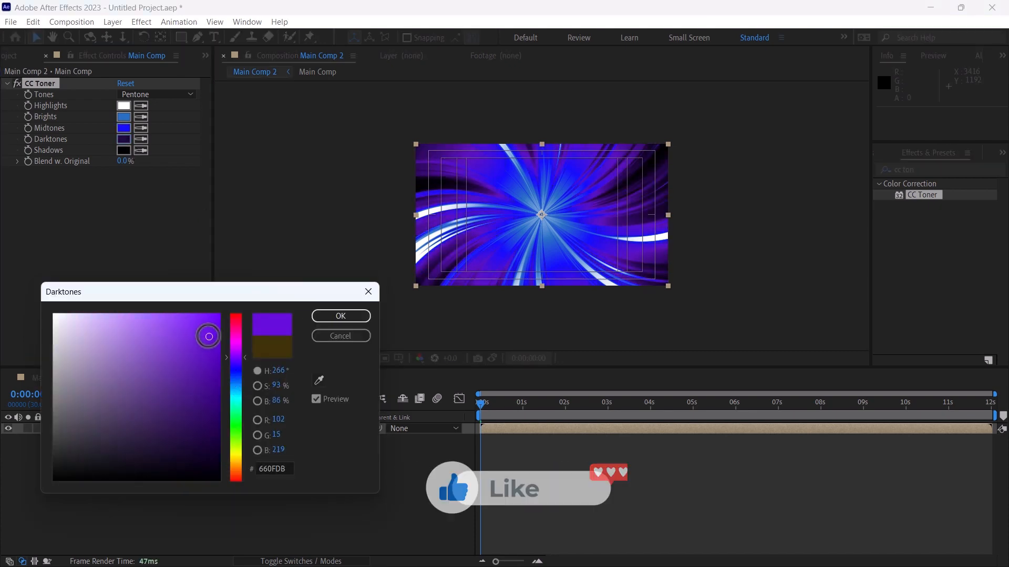
left_click_drag(207, 336, 170, 353)
left_click_drag(238, 357, 240, 369)
key("Return")
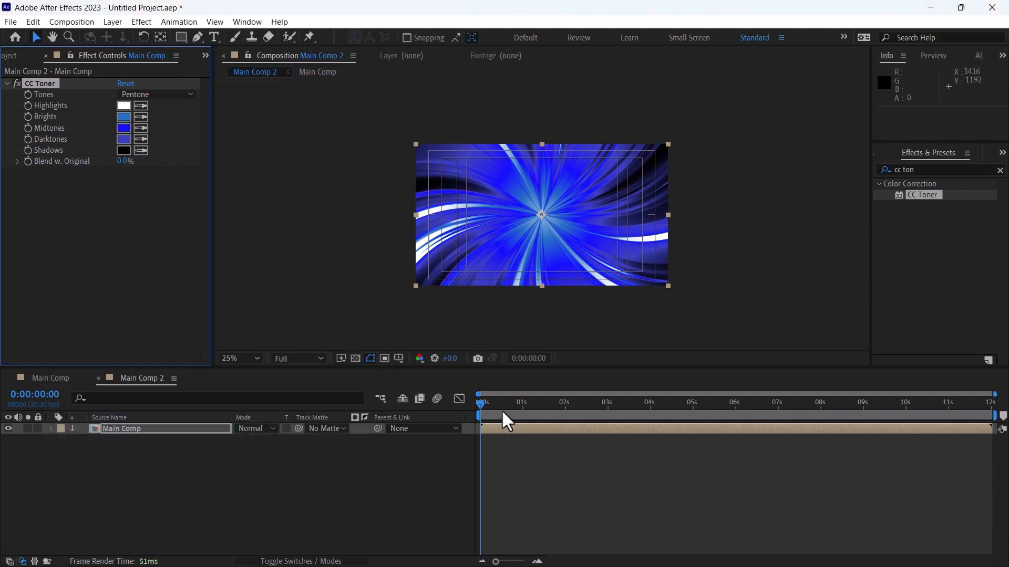
Step: Scrub through the first seconds of Main Comp 2 to 0:00:03:18 to check the toned streaks
left_click_drag(501, 404, 523, 404)
left_click(546, 403)
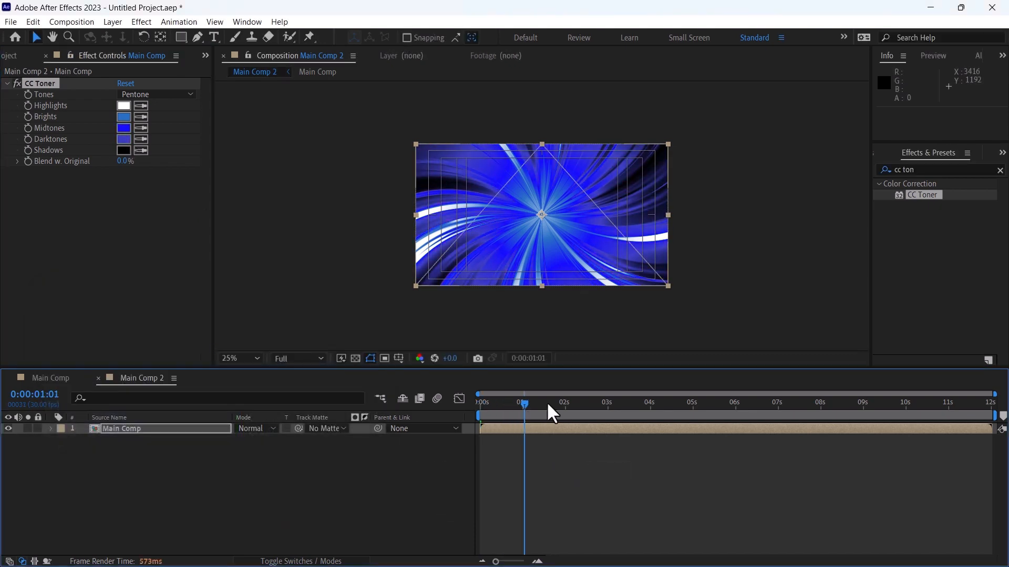
left_click(621, 404)
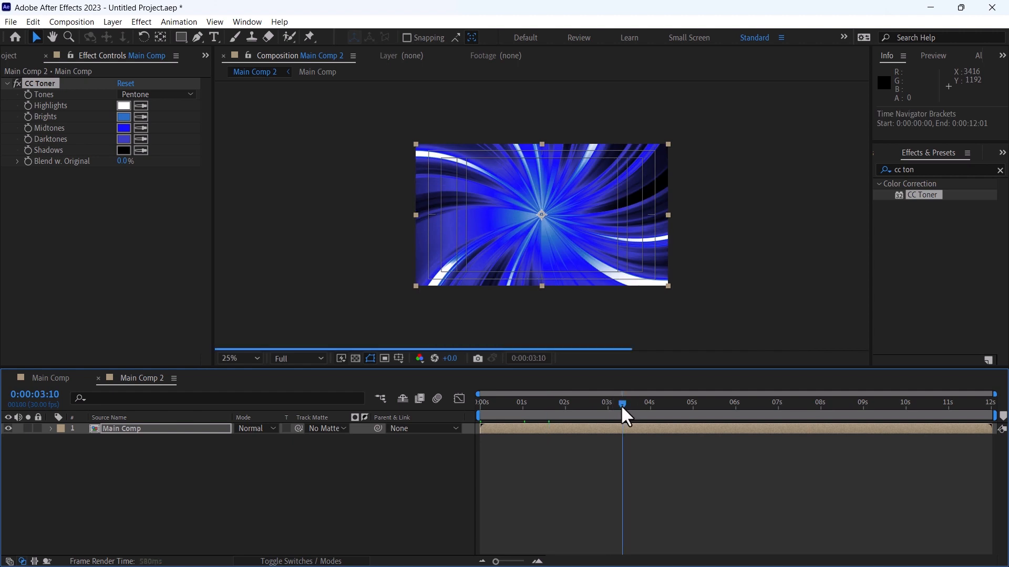
left_click_drag(622, 405, 633, 404)
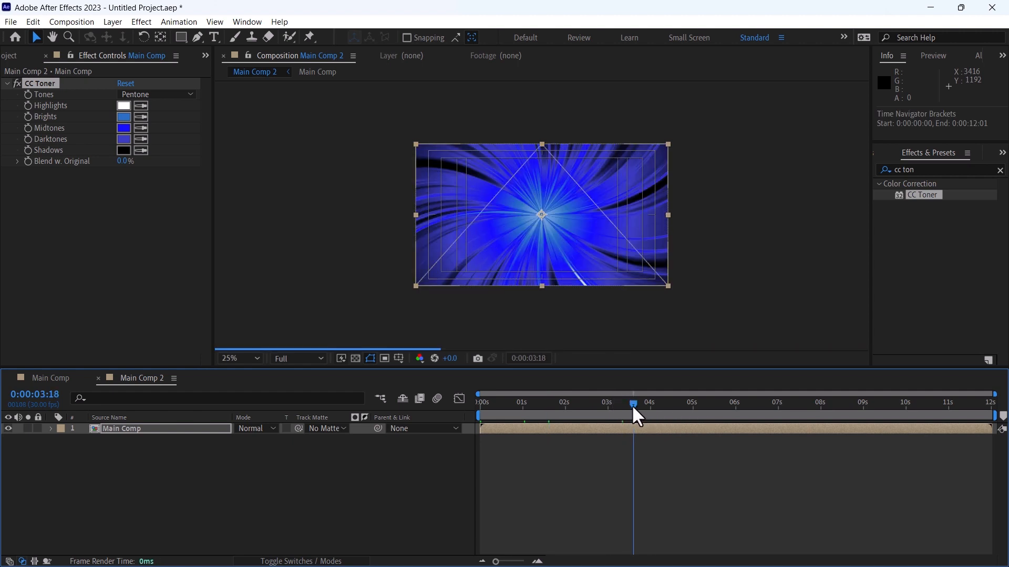
Step: Change CC Toner's Brights to orange and its Midtones to red
left_click(124, 116)
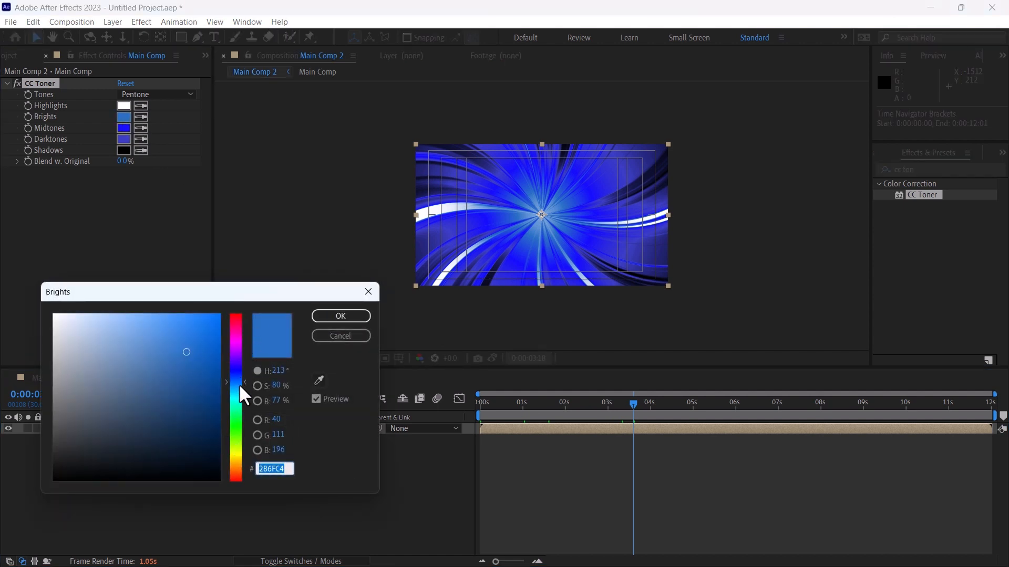
left_click_drag(238, 385, 235, 465)
key("Return")
left_click(124, 128)
left_click(236, 315)
left_click(220, 341)
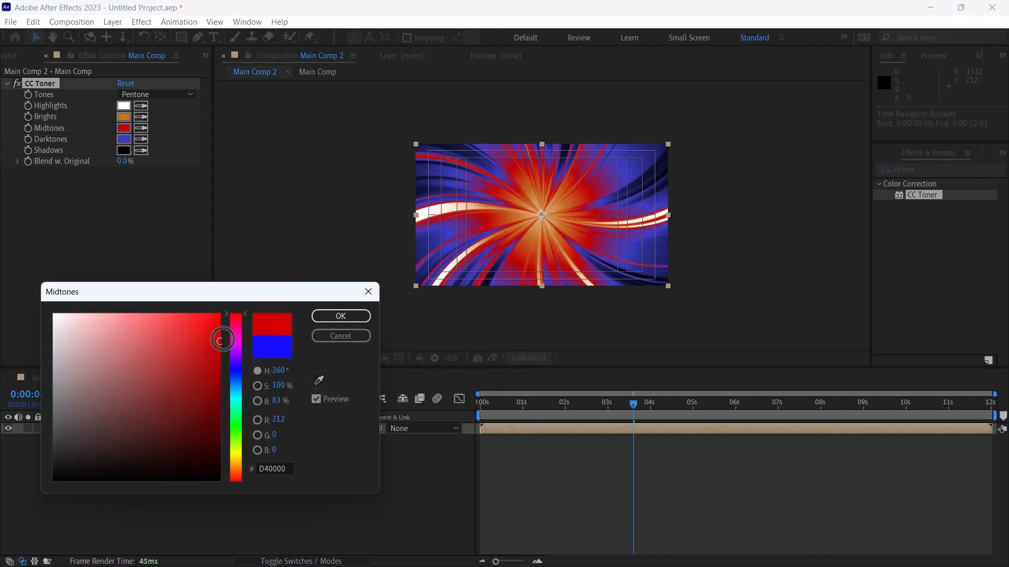
left_click(349, 320)
Step: Change CC Toner's Darktones to dark brown
left_click(123, 139)
left_click(236, 467)
left_click_drag(200, 401, 214, 424)
left_click(363, 316)
Step: Preview the recoloured animation from the start of Main Comp 2
left_click_drag(633, 404, 463, 415)
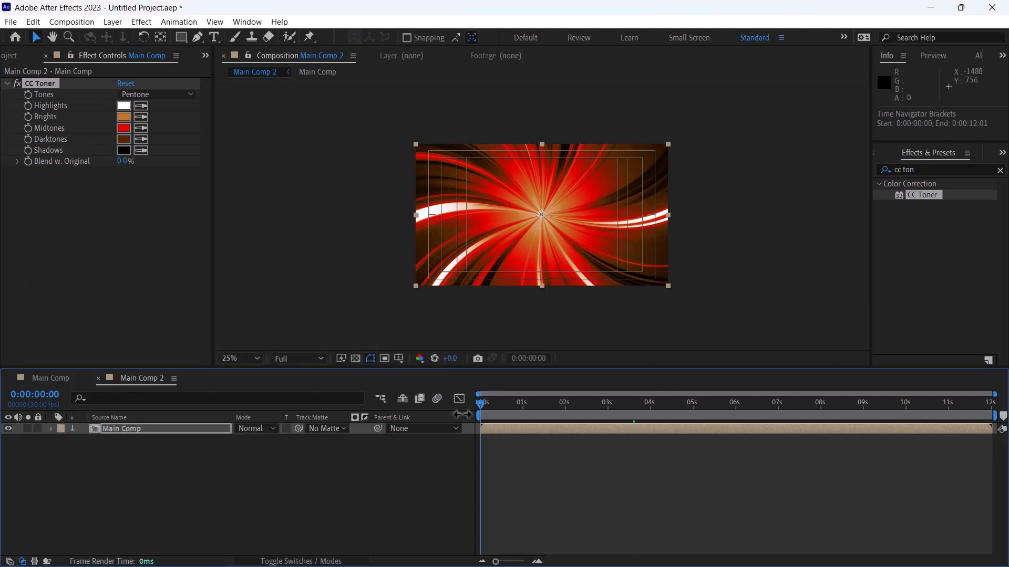
left_click(521, 459)
key("space")
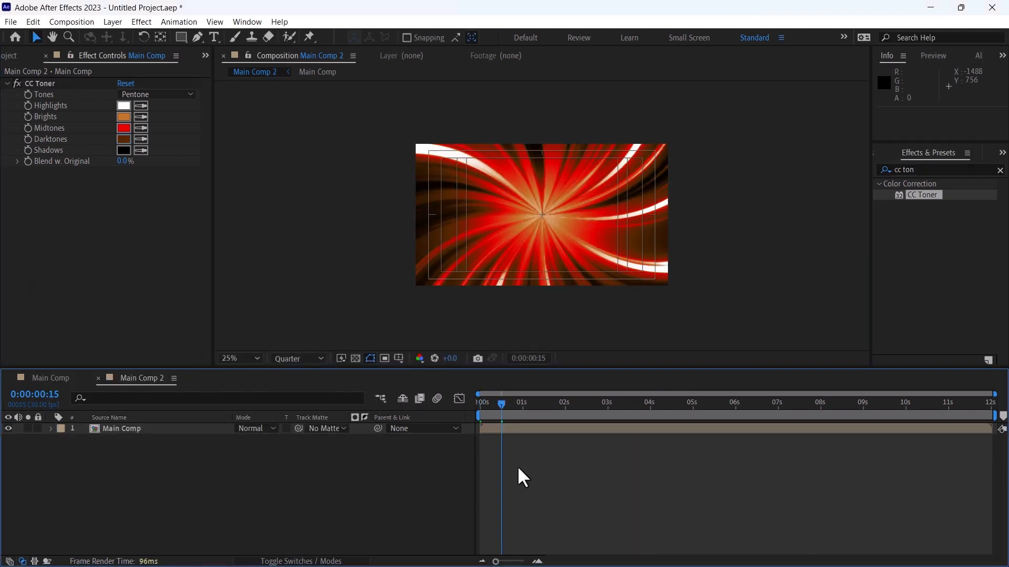
Step: Inside Main Comp, move the blurred circle layer, Shape Layer 2, up the stack to directly above Mask 3
double_click(156, 427)
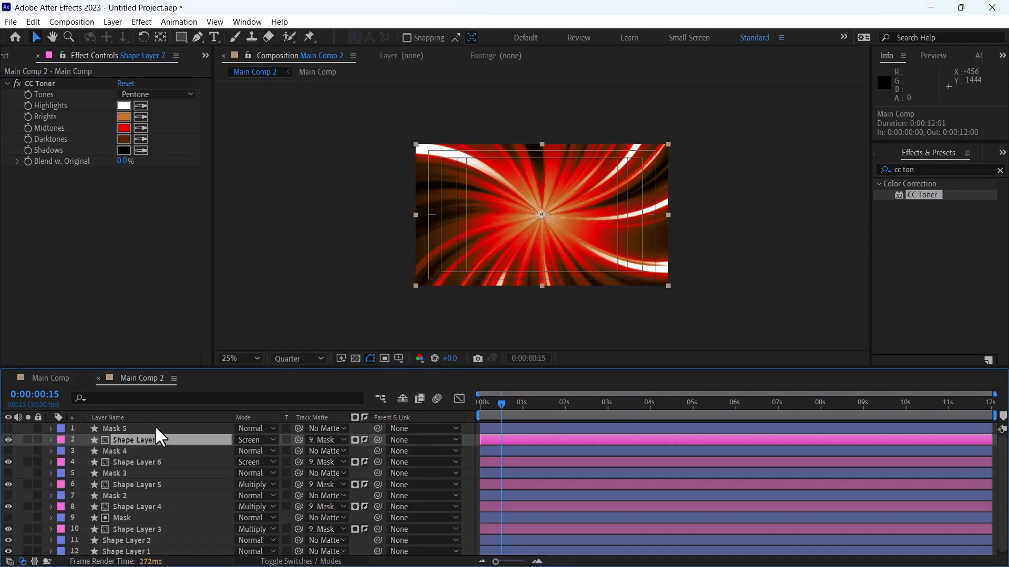
left_click(131, 534)
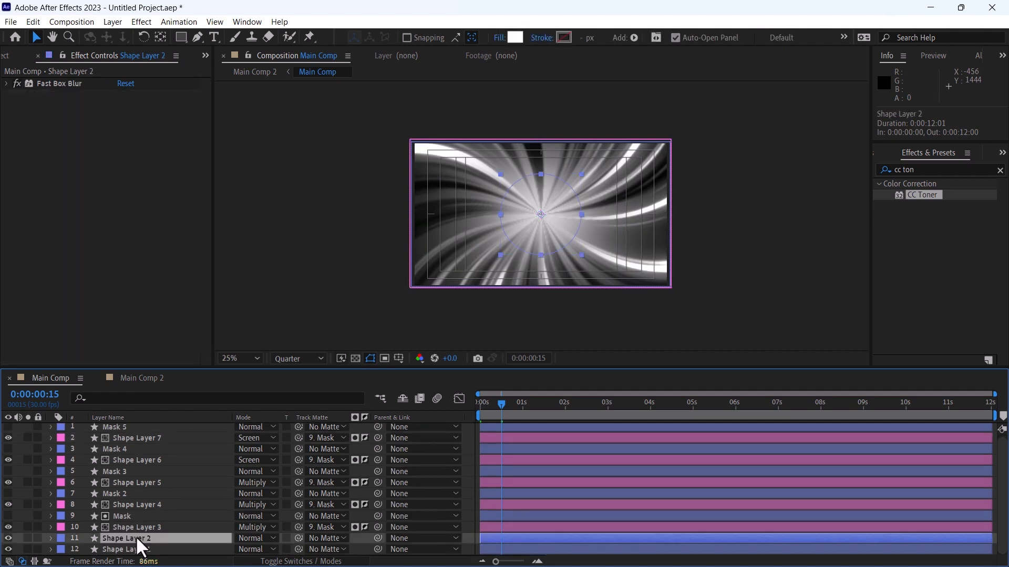
left_click_drag(140, 534, 140, 466)
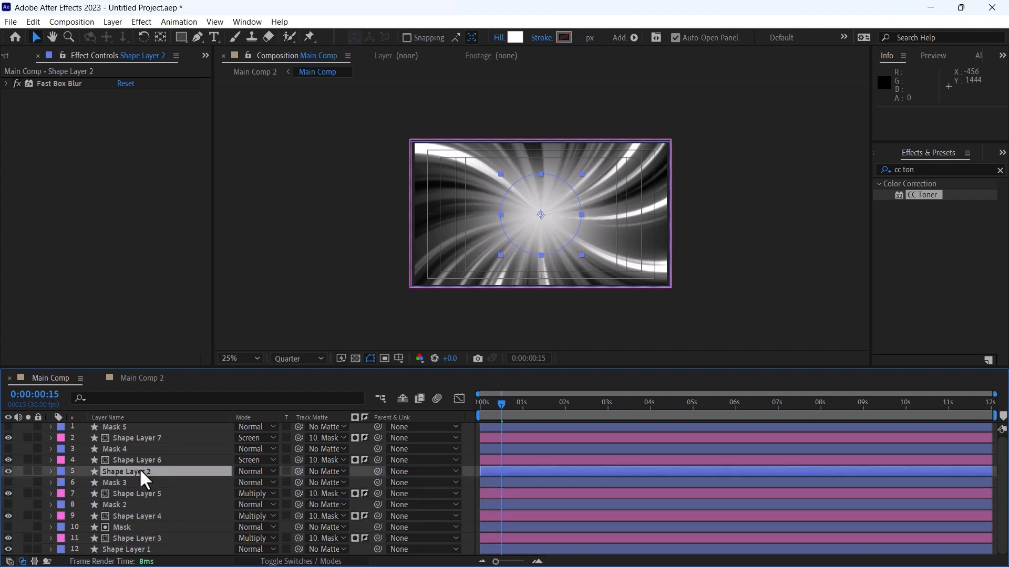
Step: Return to Main Comp 2 and set its preview resolution to Full
left_click(256, 72)
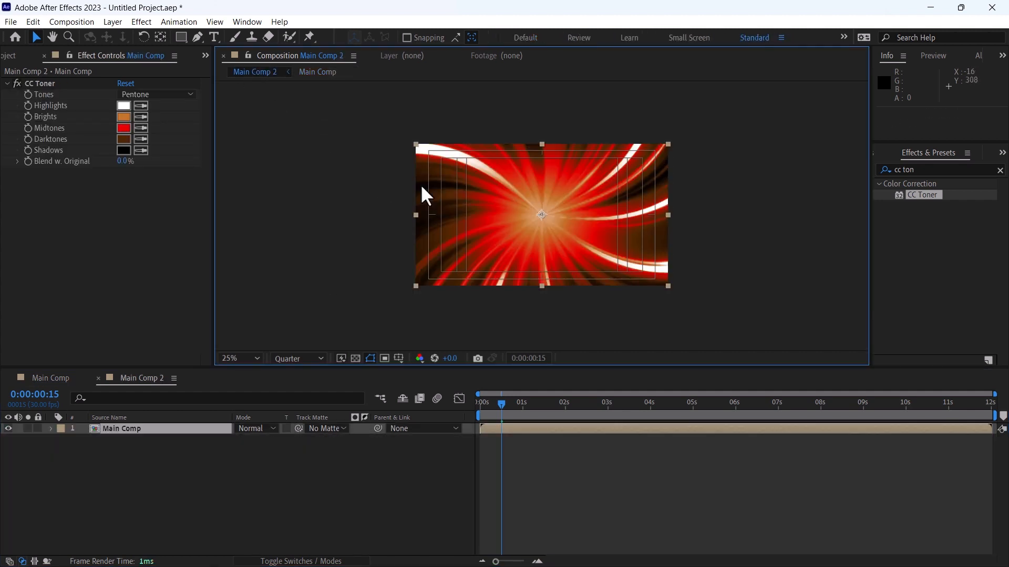
left_click(283, 358)
left_click(292, 384)
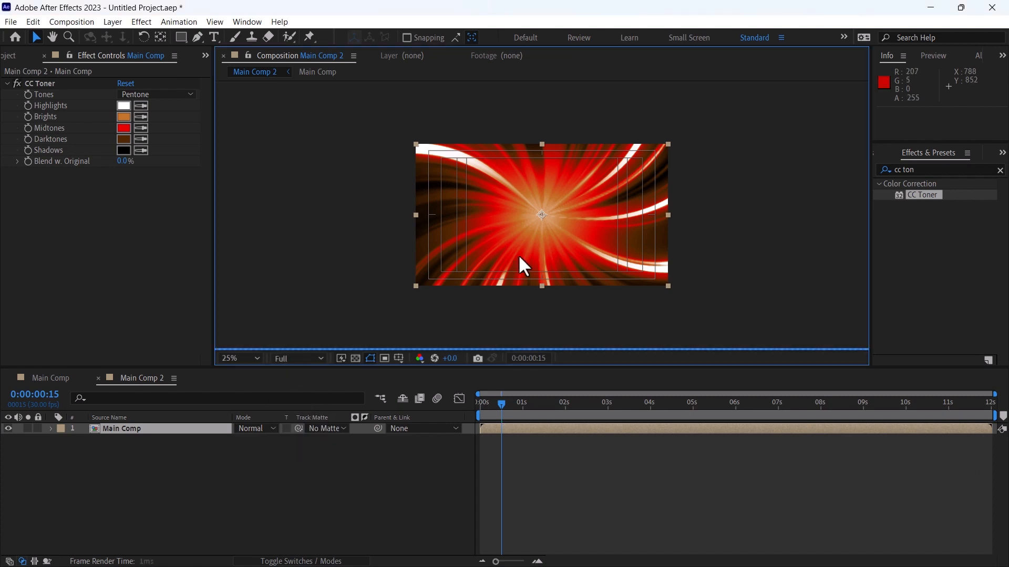
Step: Examine the composition in an enlarged view at 50% zoom, and check the frame at 0:00:01:23
key("grave")
key("period")
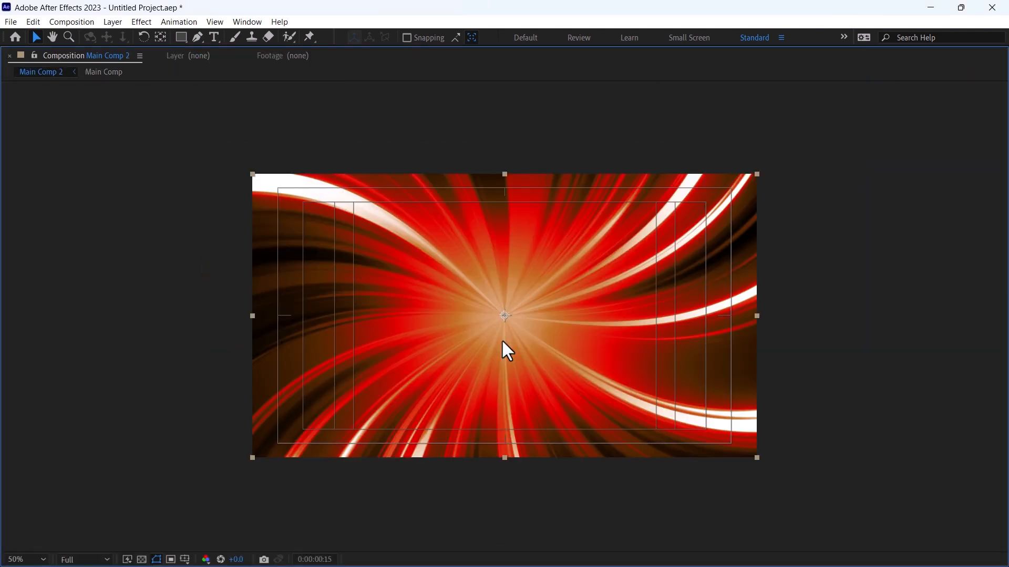
key("grave")
left_click(554, 403)
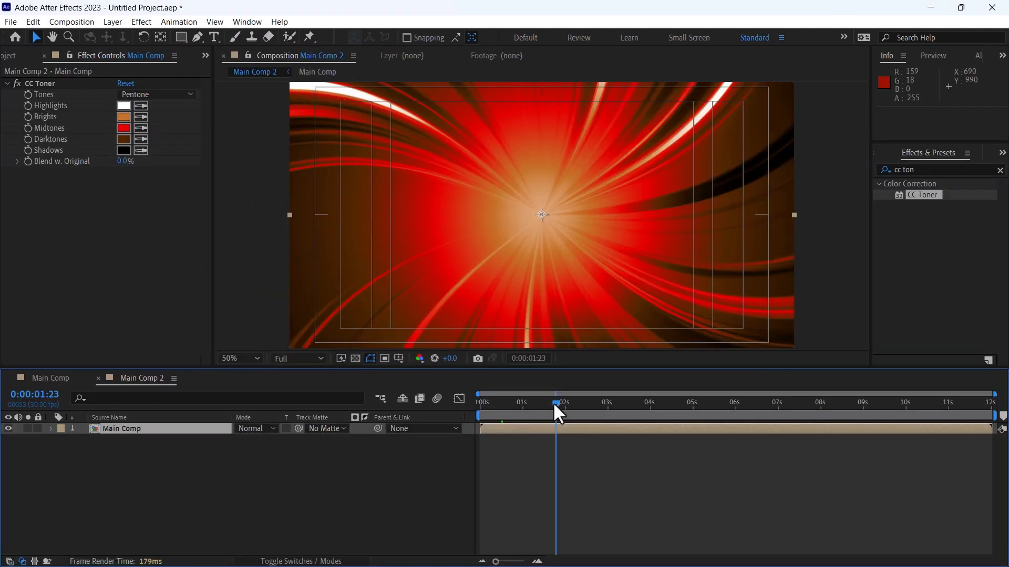